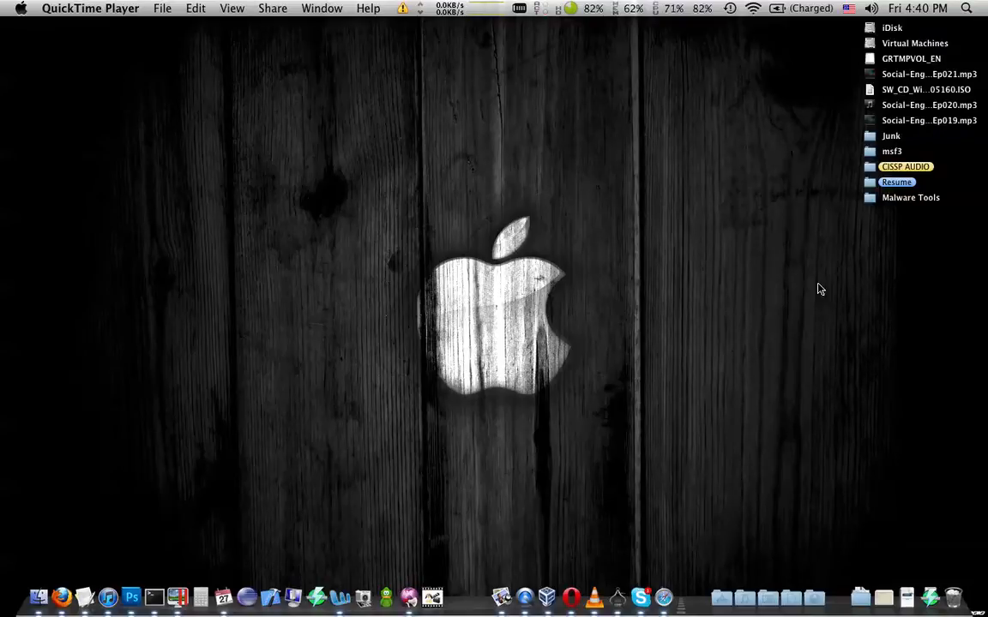
# - Bring the InfoSec Daily podcast window forward and highlight the #BSidesPGH event name
pyautogui.press('super+Tab')
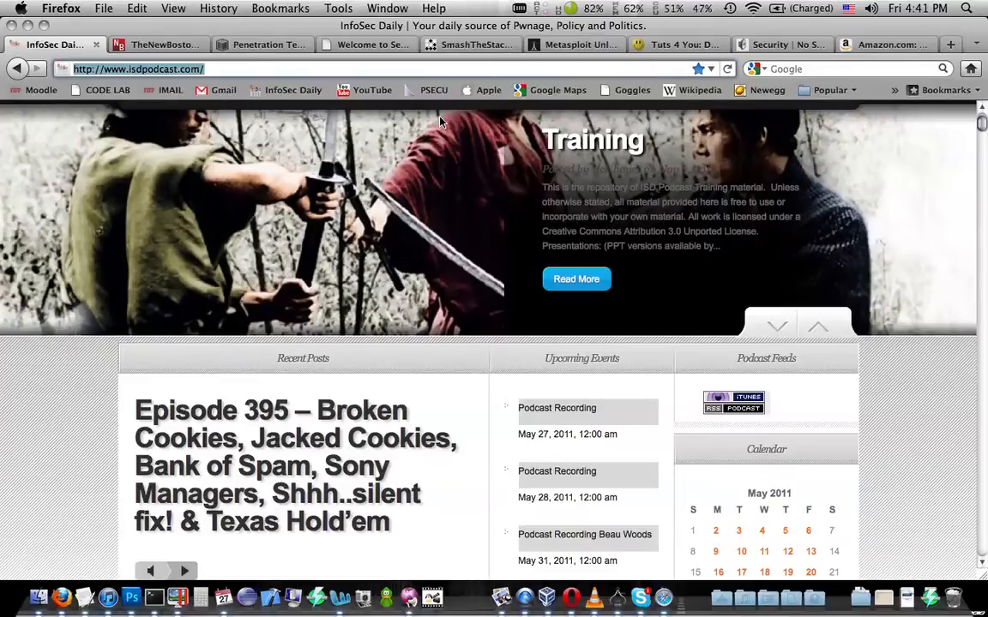
pyautogui.scroll(-1, 67, 368)
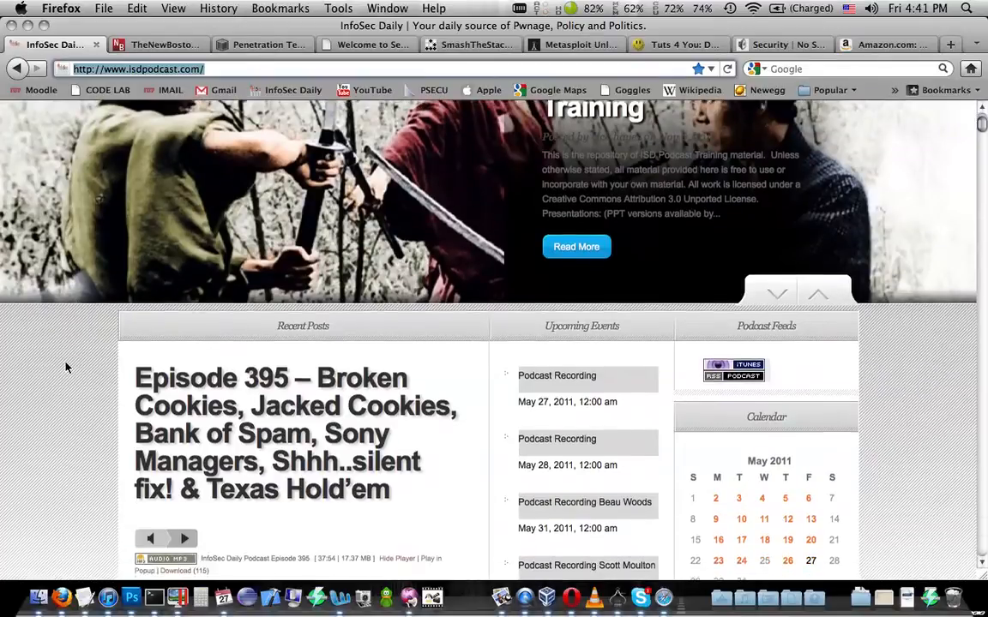
pyautogui.scroll(4, 67, 368)
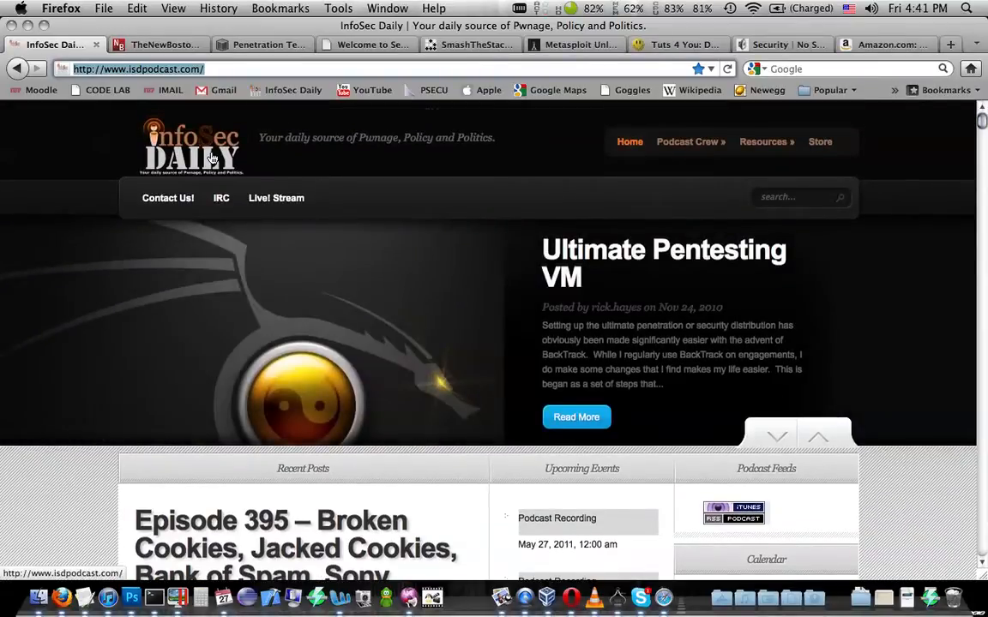
pyautogui.scroll(-5, 213, 157)
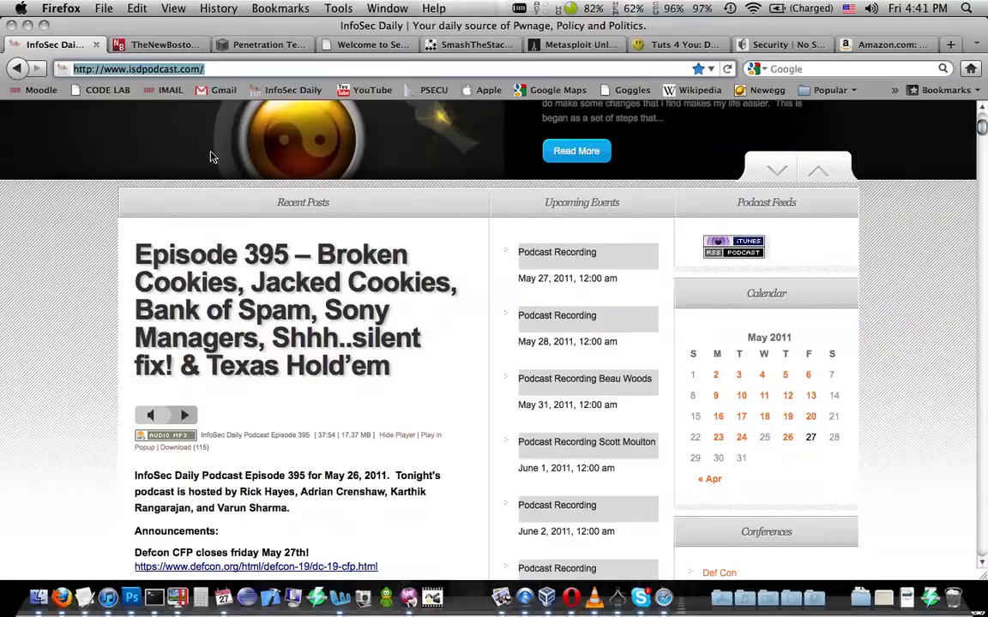
pyautogui.scroll(-2, 213, 157)
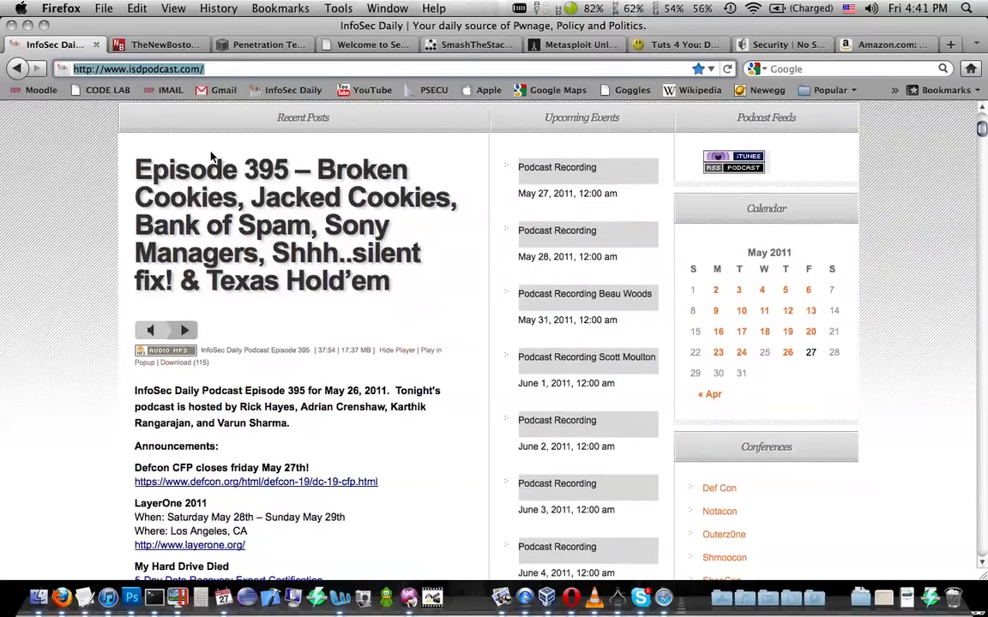
pyautogui.scroll(-5, 212, 157)
pyautogui.scroll(-5, 212, 157)
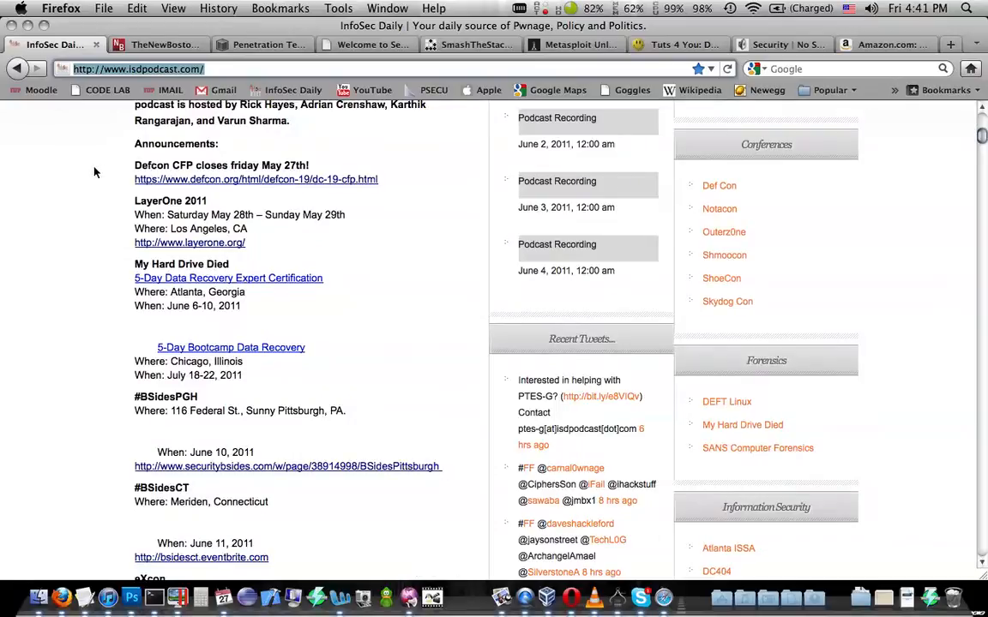
pyautogui.scroll(-2, 94, 171)
pyautogui.scroll(-2, 94, 171)
pyautogui.scroll(-2, 94, 171)
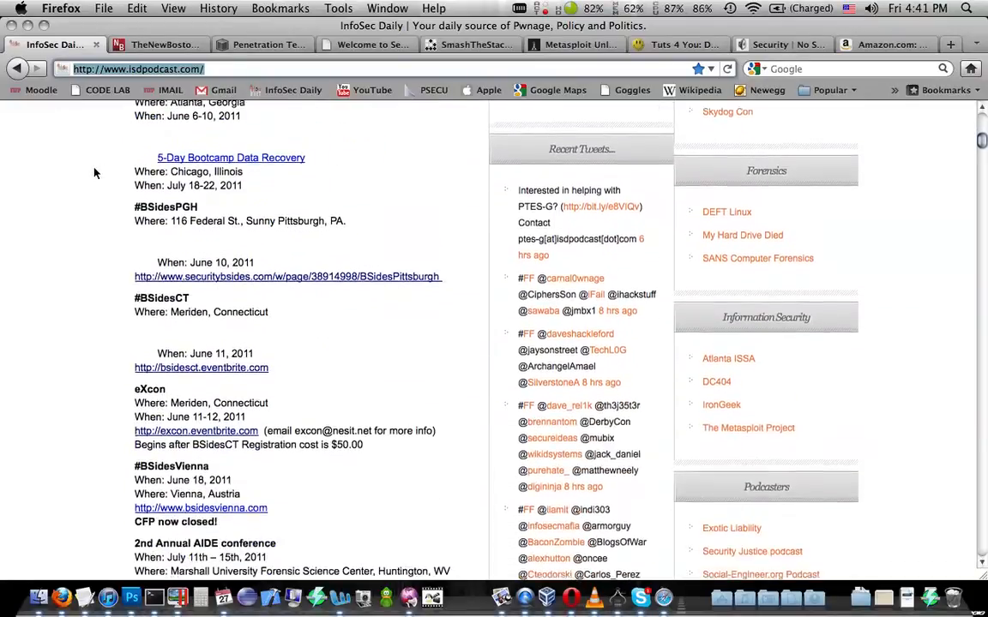
pyautogui.scroll(-2, 95, 172)
pyautogui.scroll(-2, 94, 172)
pyautogui.scroll(-1, 94, 172)
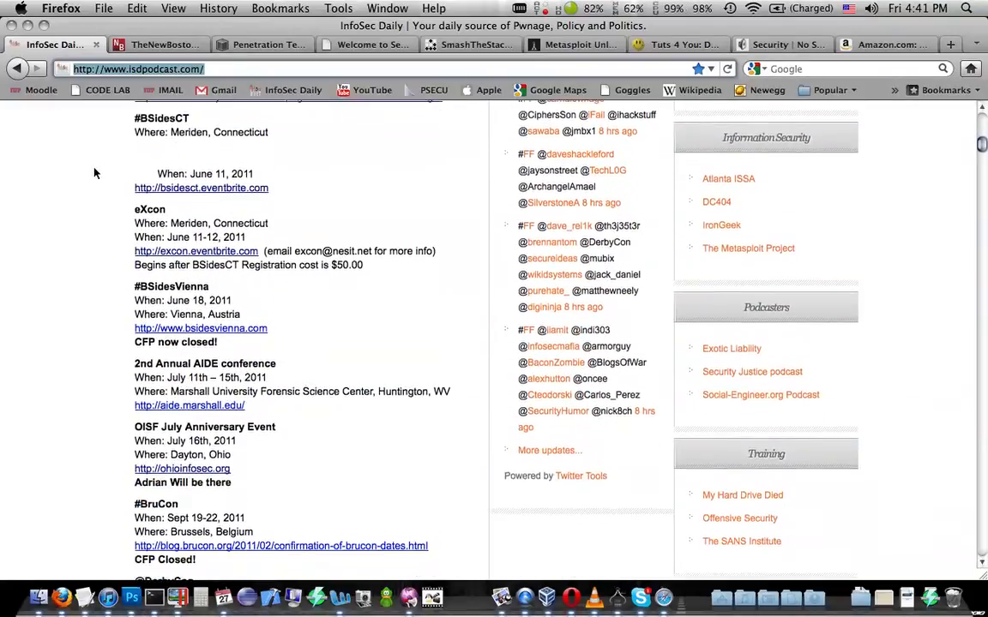
pyautogui.scroll(-1, 94, 173)
pyautogui.scroll(-2, 94, 172)
pyautogui.scroll(-2, 95, 172)
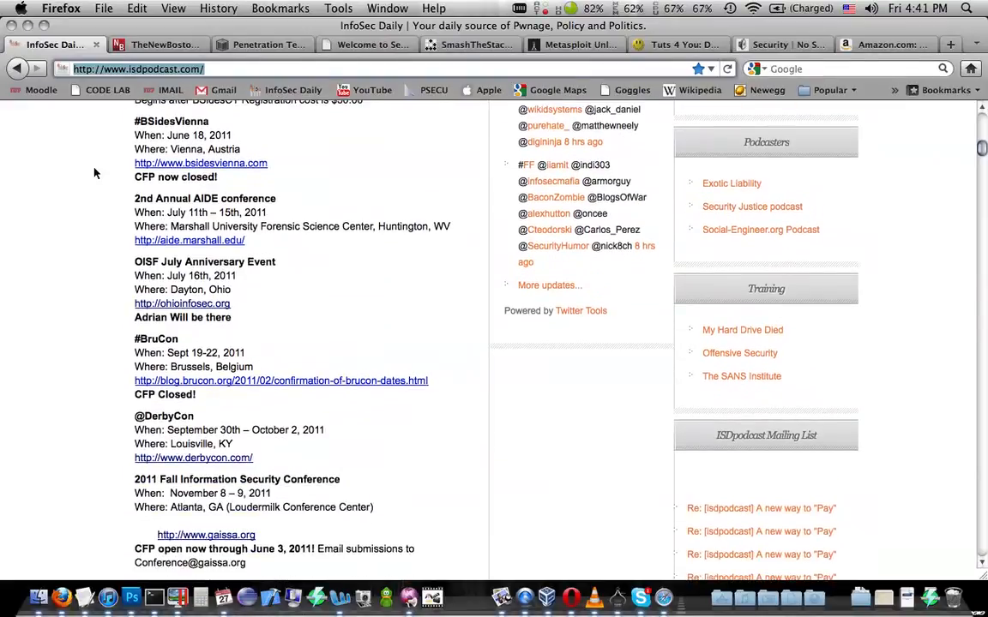
pyautogui.scroll(-2, 95, 173)
pyautogui.scroll(-2, 94, 173)
pyautogui.scroll(-2, 94, 173)
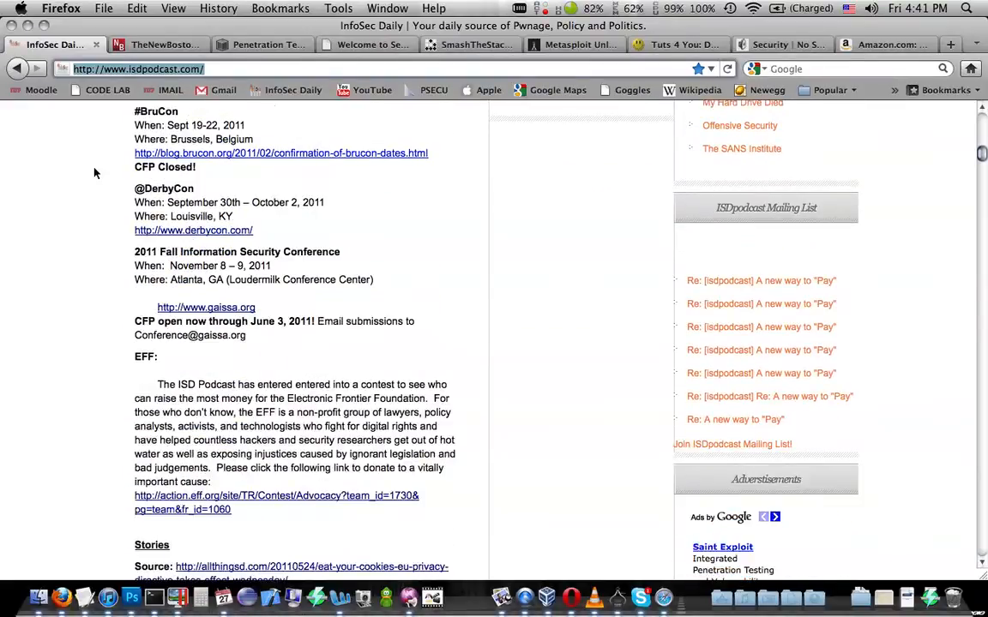
pyautogui.scroll(-1, 94, 173)
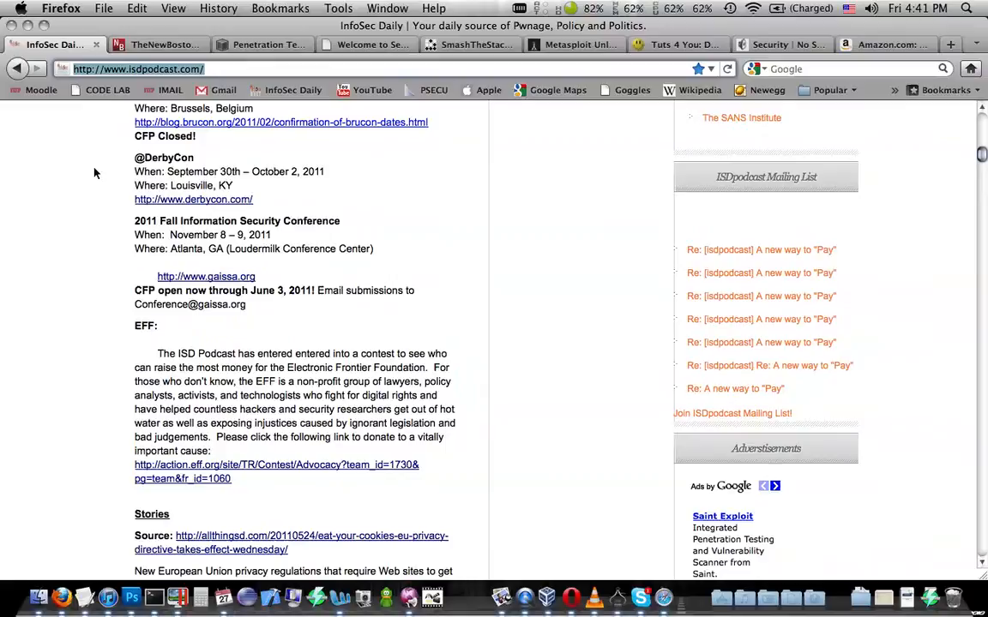
pyautogui.scroll(2, 94, 173)
pyautogui.scroll(2, 95, 173)
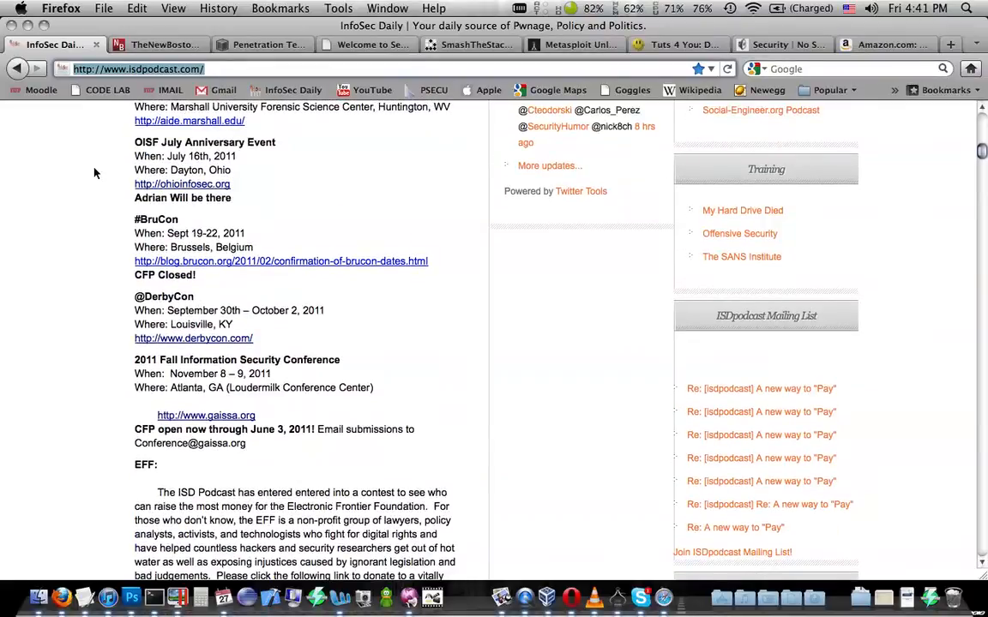
pyautogui.scroll(2, 95, 172)
pyautogui.scroll(1, 94, 172)
pyautogui.scroll(2, 94, 172)
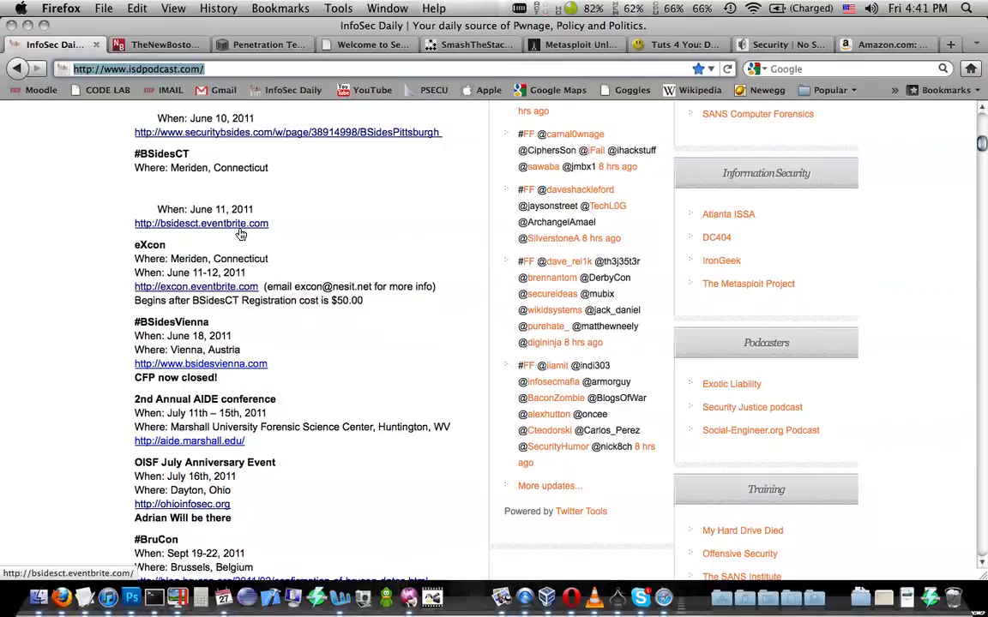
pyautogui.scroll(3, 206, 270)
pyautogui.scroll(2, 206, 270)
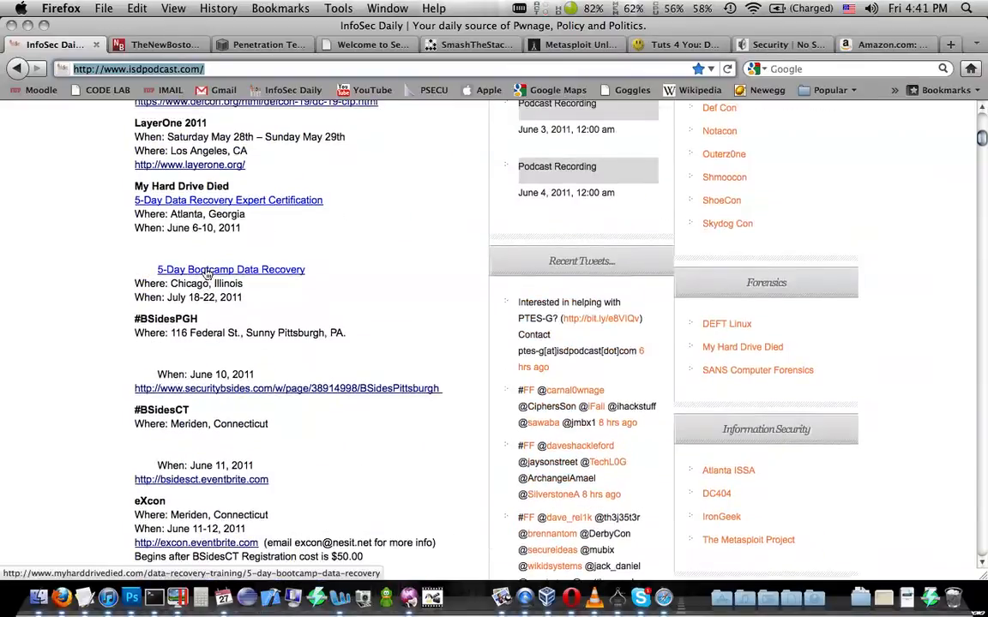
pyautogui.doubleClick(172, 319)
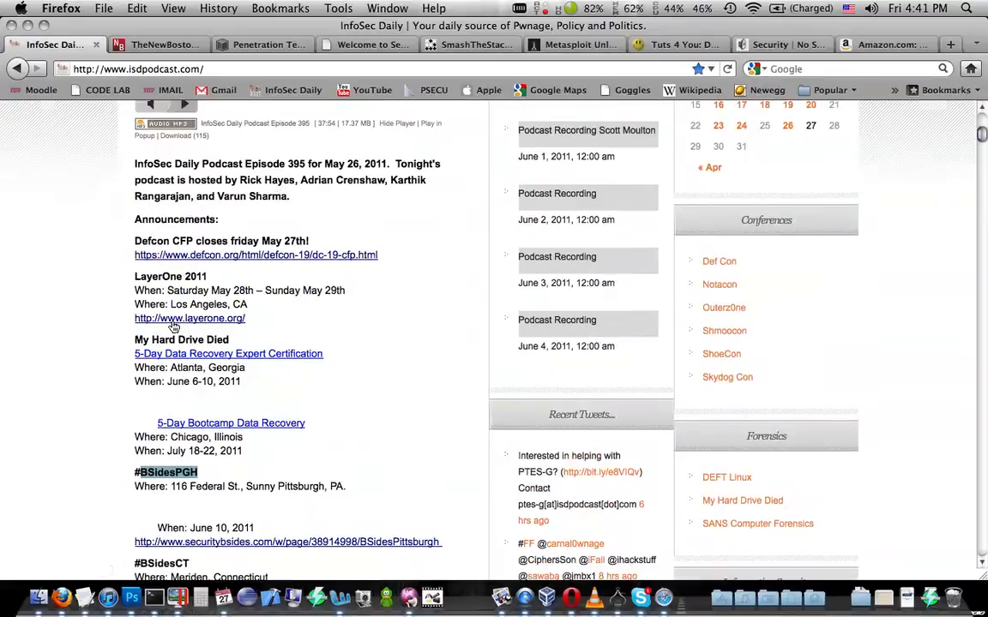
pyautogui.scroll(4, 173, 325)
pyautogui.scroll(8, 292, 249)
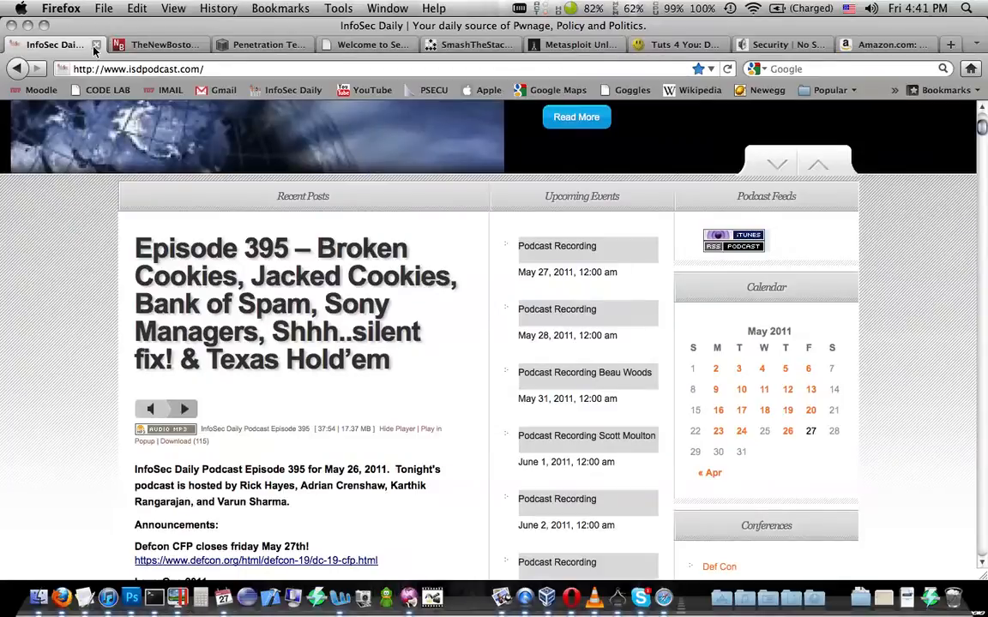
# - Close the InfoSec Daily tab and highlight TheNewBoston's address in the URL bar
pyautogui.click(96, 45)
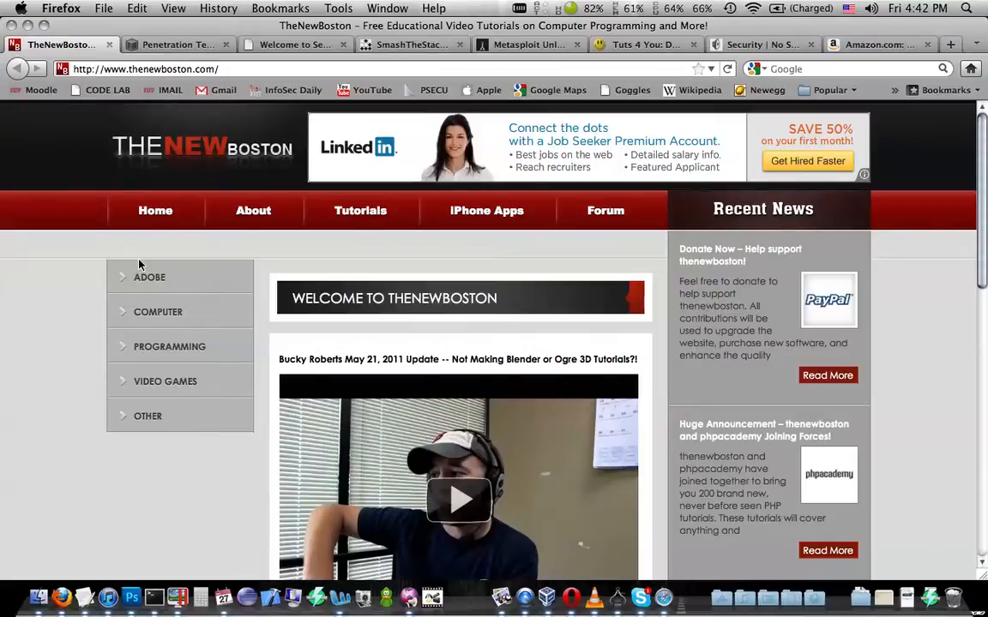
pyautogui.click(157, 69)
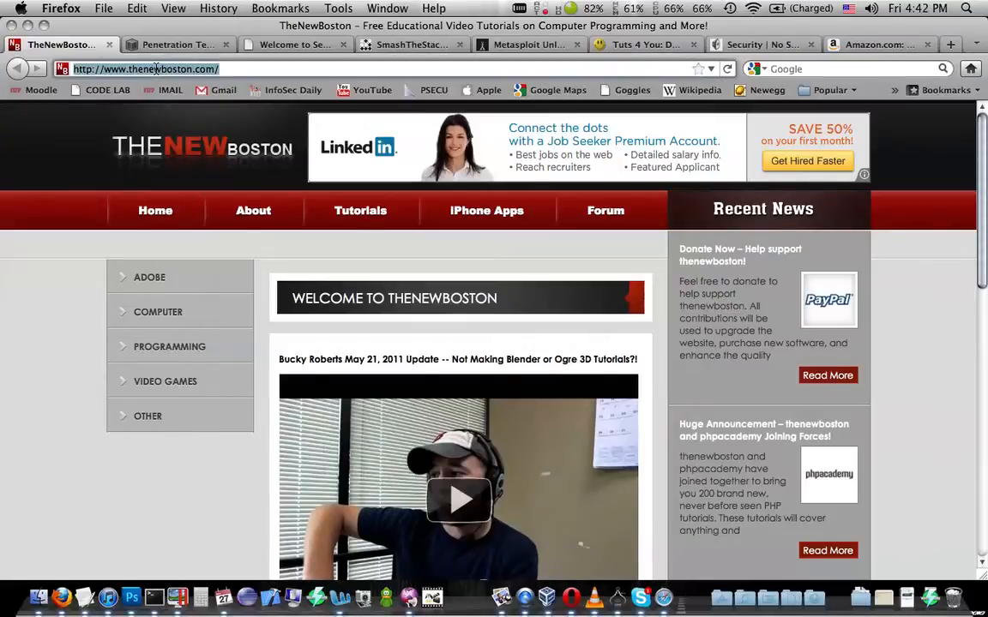
pyautogui.doubleClick(163, 68)
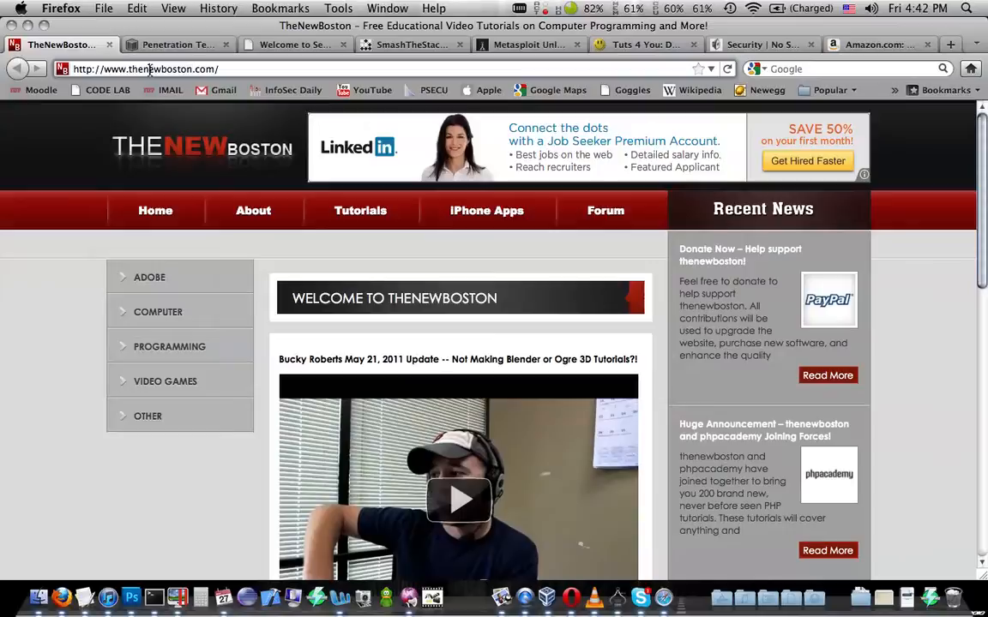
pyautogui.scroll(-2, 77, 209)
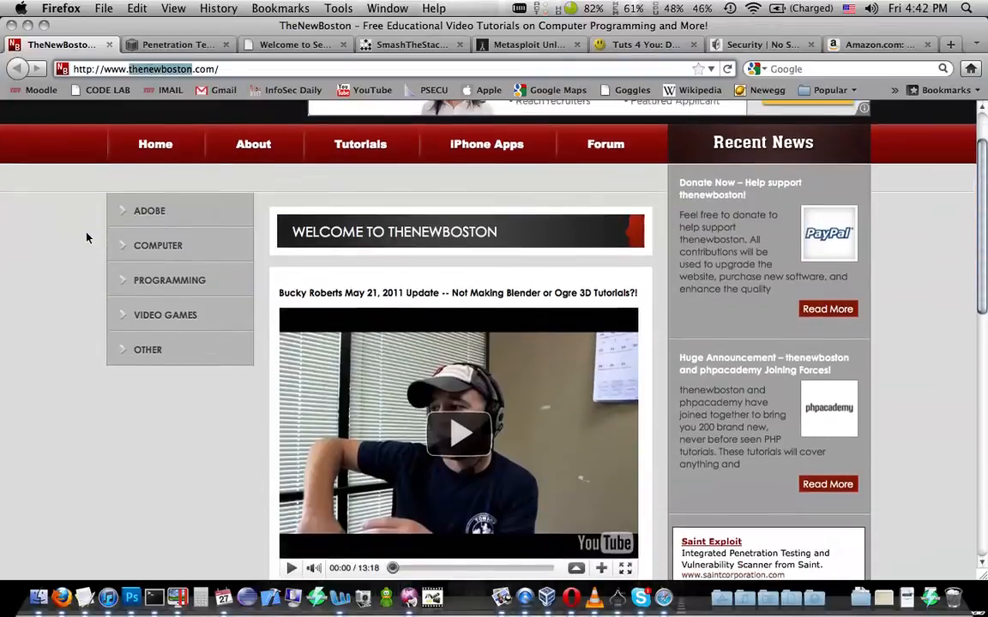
# - Expand the Programming topics in the sidebar and show the C++ tutorials list
pyautogui.click(162, 276)
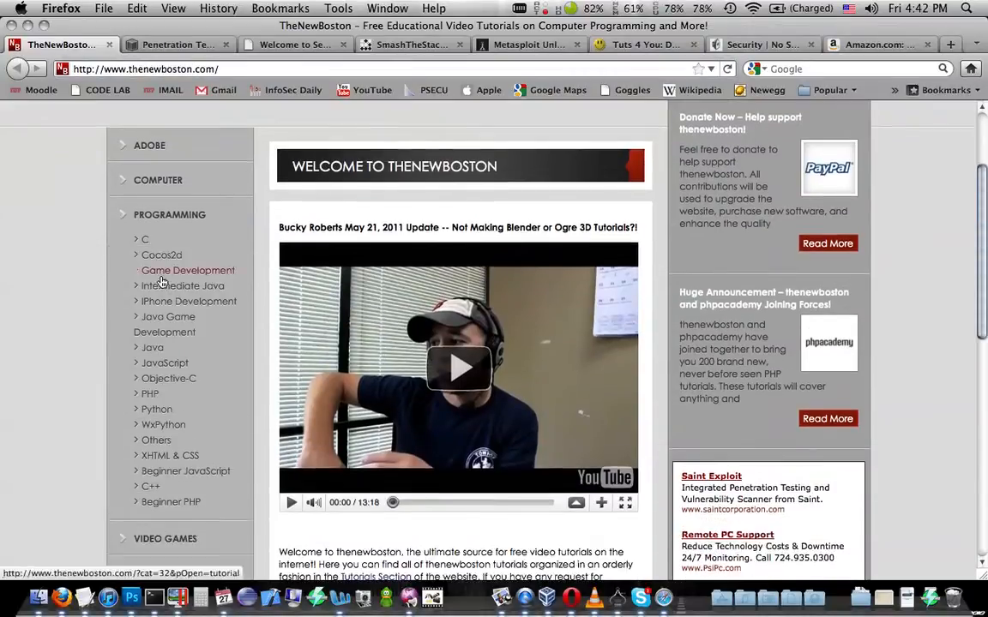
pyautogui.scroll(-3, 167, 258)
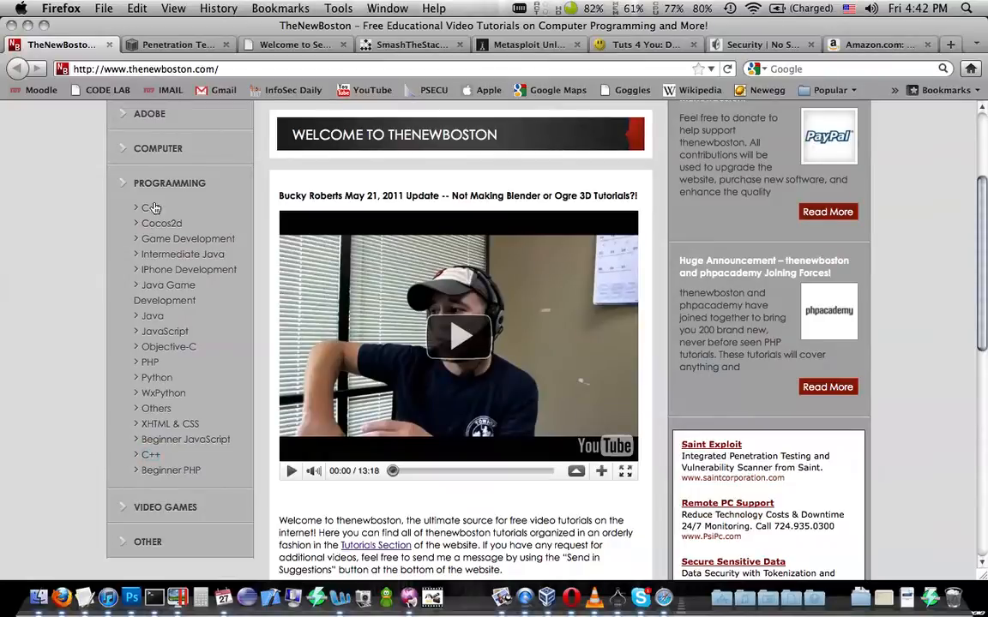
pyautogui.scroll(-2, 125, 206)
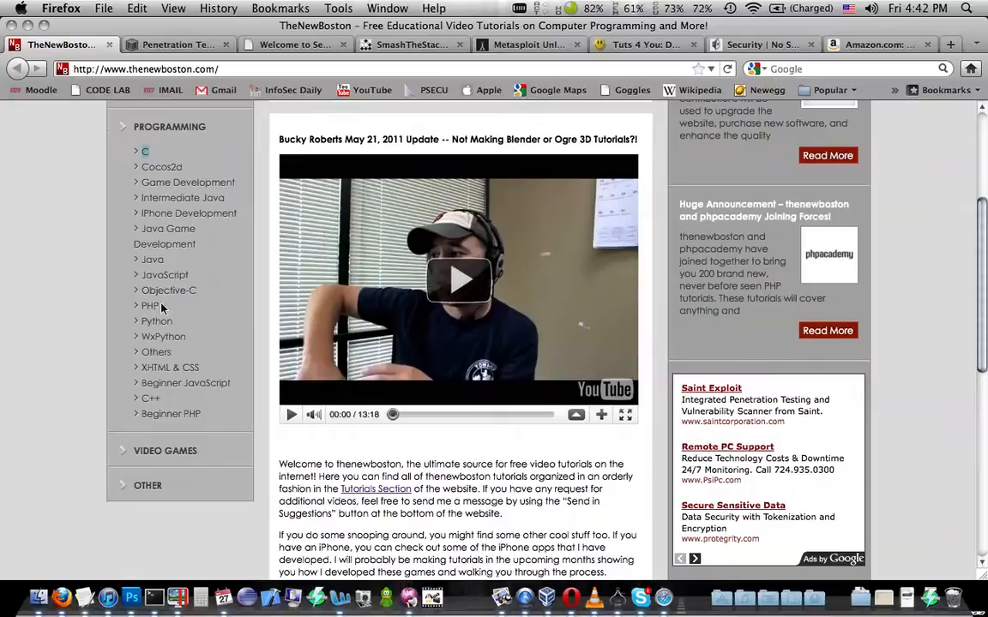
pyautogui.click(150, 399)
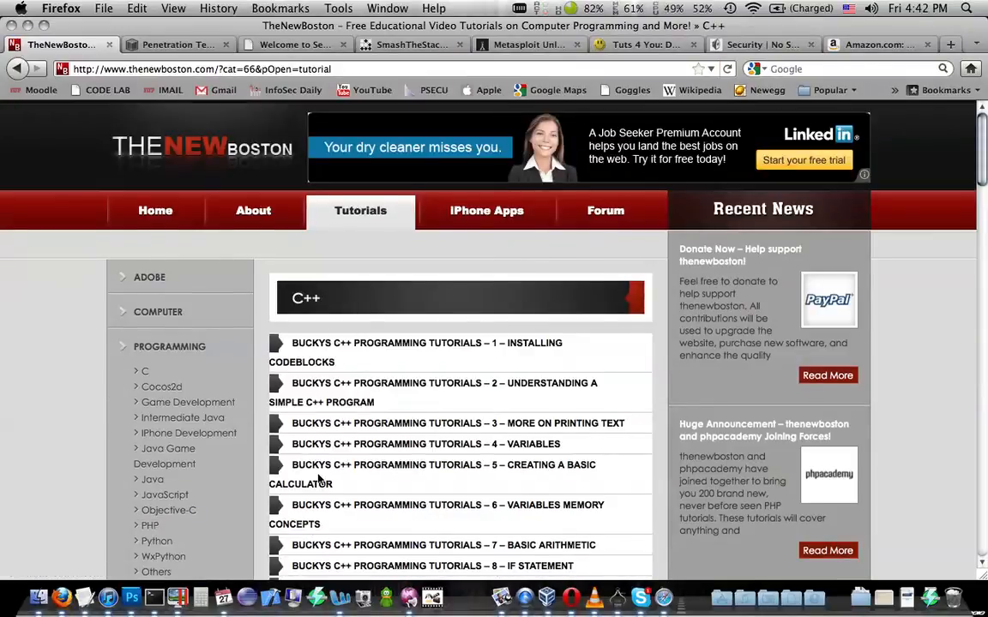
pyautogui.scroll(-5, 319, 480)
pyautogui.scroll(-3, 319, 480)
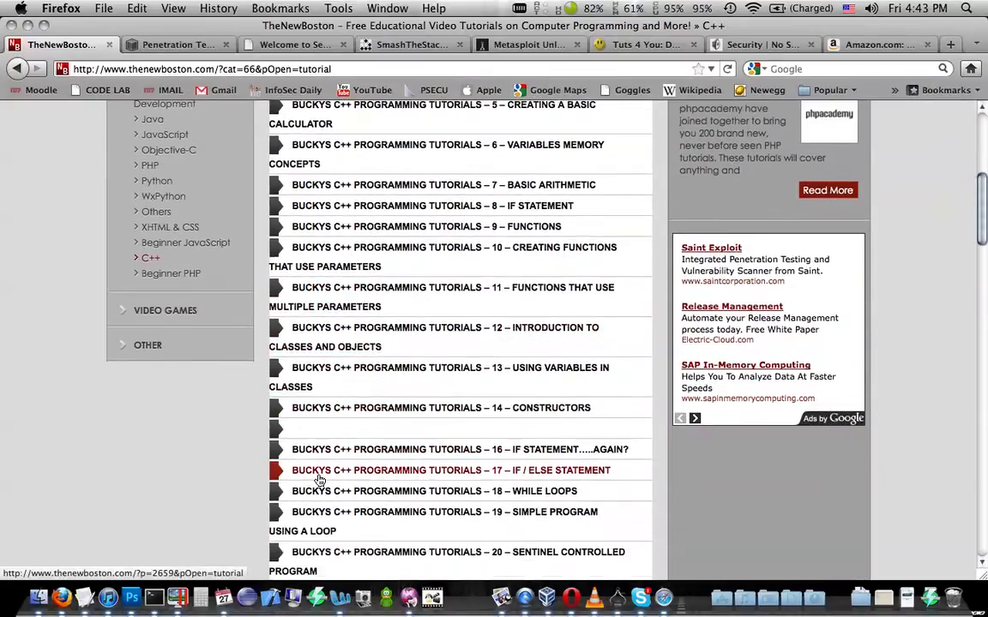
pyautogui.scroll(-2, 319, 480)
pyautogui.scroll(-3, 319, 480)
pyautogui.scroll(-3, 319, 480)
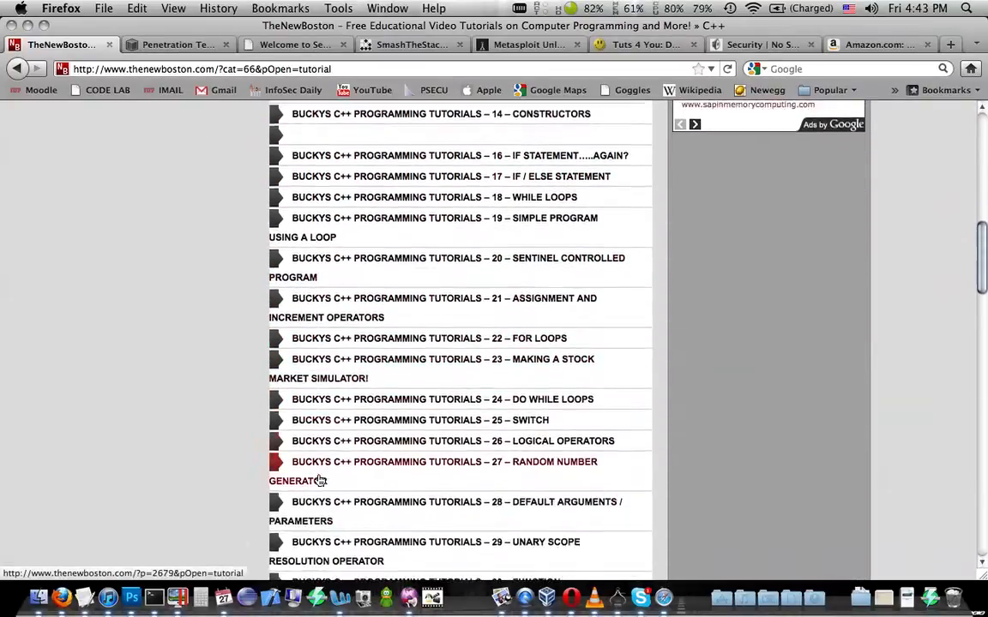
pyautogui.scroll(-1, 319, 480)
pyautogui.scroll(-2, 319, 480)
pyautogui.scroll(-3, 319, 480)
pyautogui.scroll(-2, 319, 481)
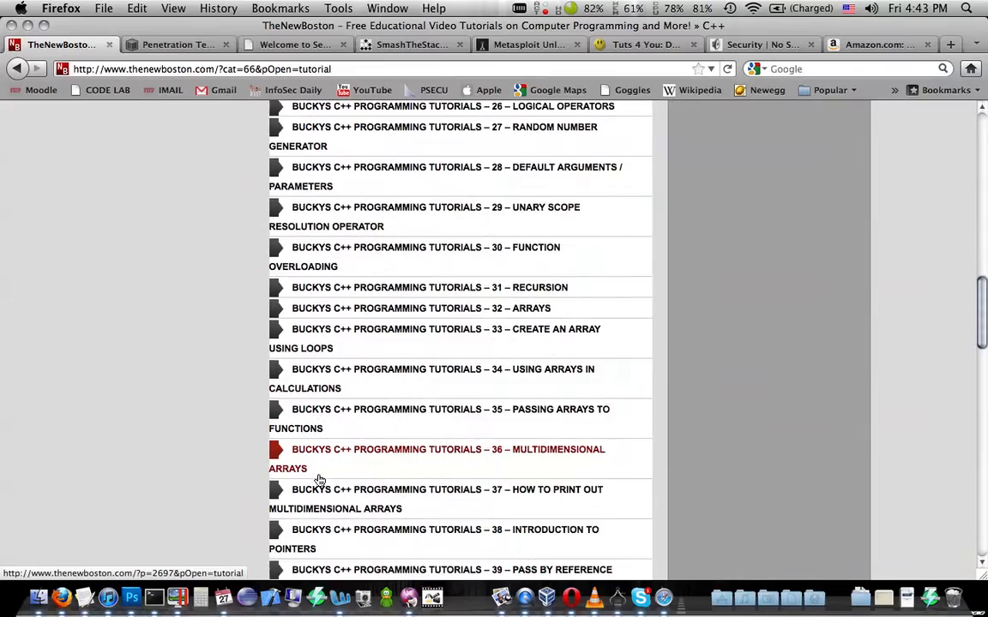
pyautogui.scroll(-3, 319, 480)
pyautogui.scroll(-4, 319, 480)
pyautogui.scroll(-3, 318, 480)
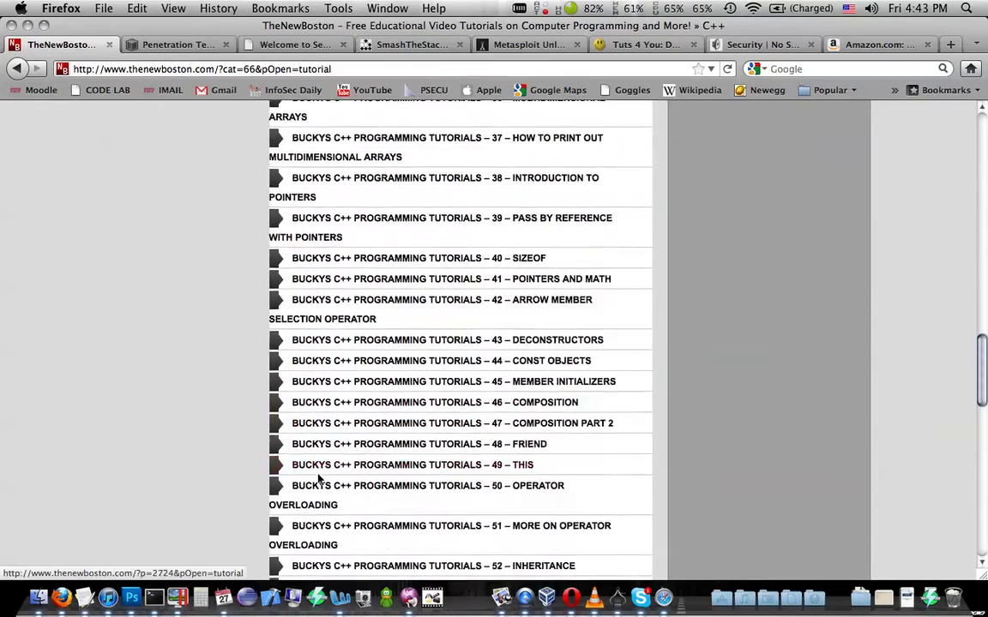
pyautogui.scroll(-4, 319, 480)
pyautogui.scroll(-5, 319, 480)
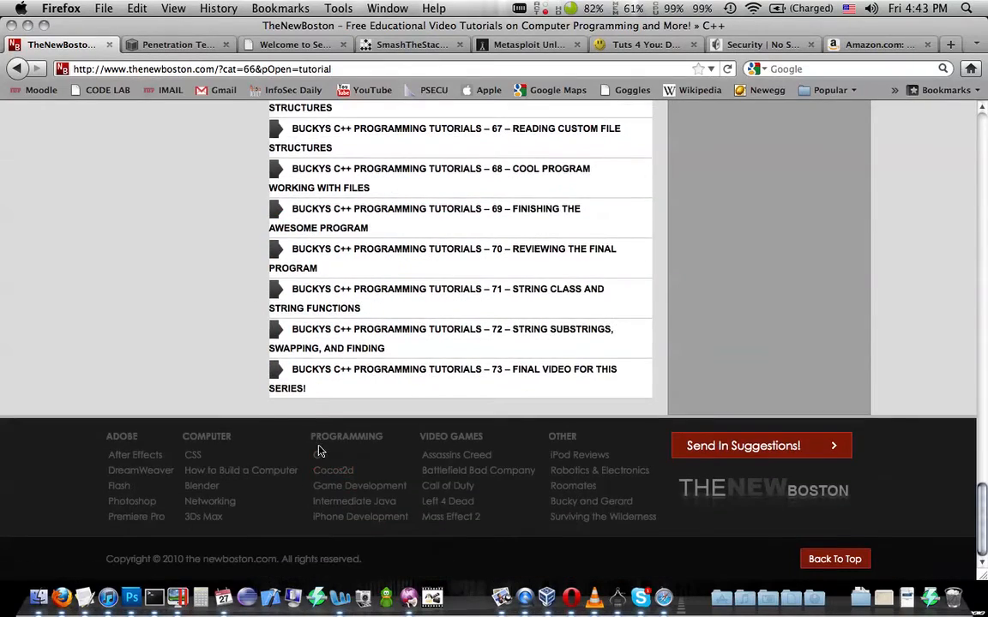
pyautogui.scroll(15, 131, 262)
pyautogui.scroll(3, 131, 262)
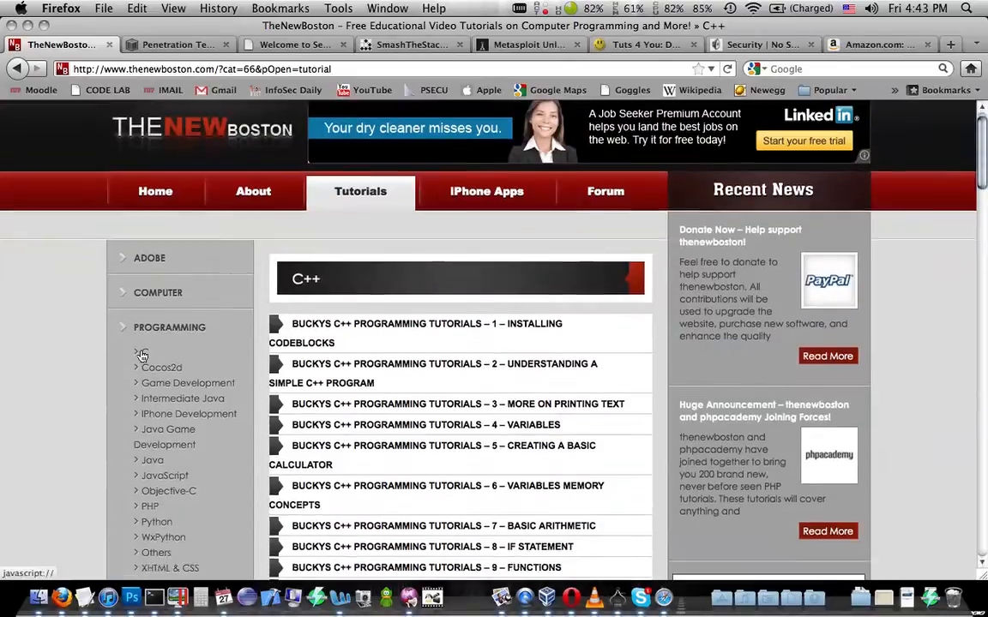
pyautogui.scroll(-3, 132, 261)
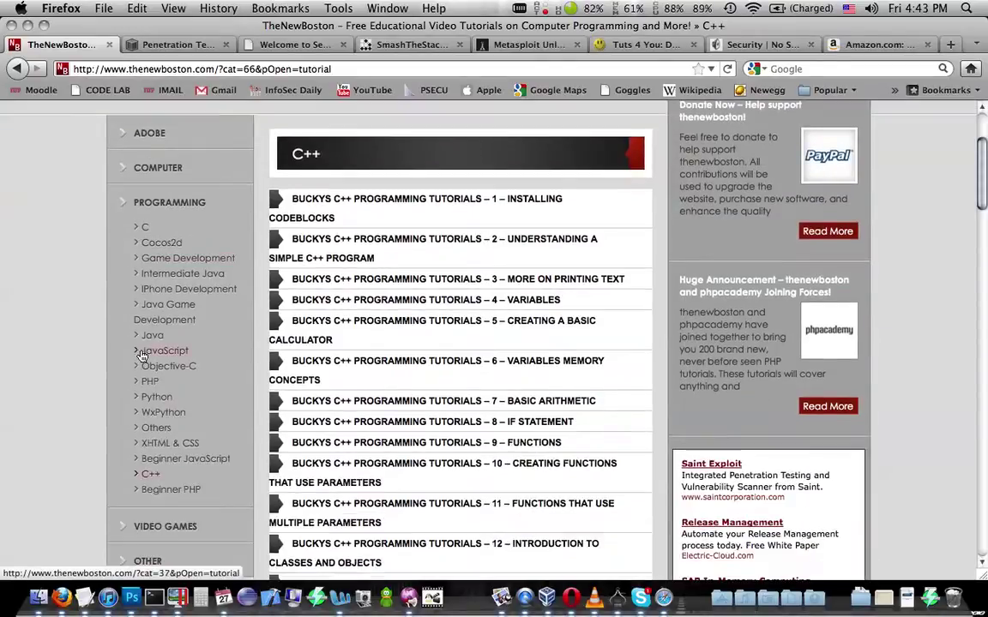
# - Show the Python tutorials list, select the page address, then close the TheNewBoston tab
pyautogui.click(155, 397)
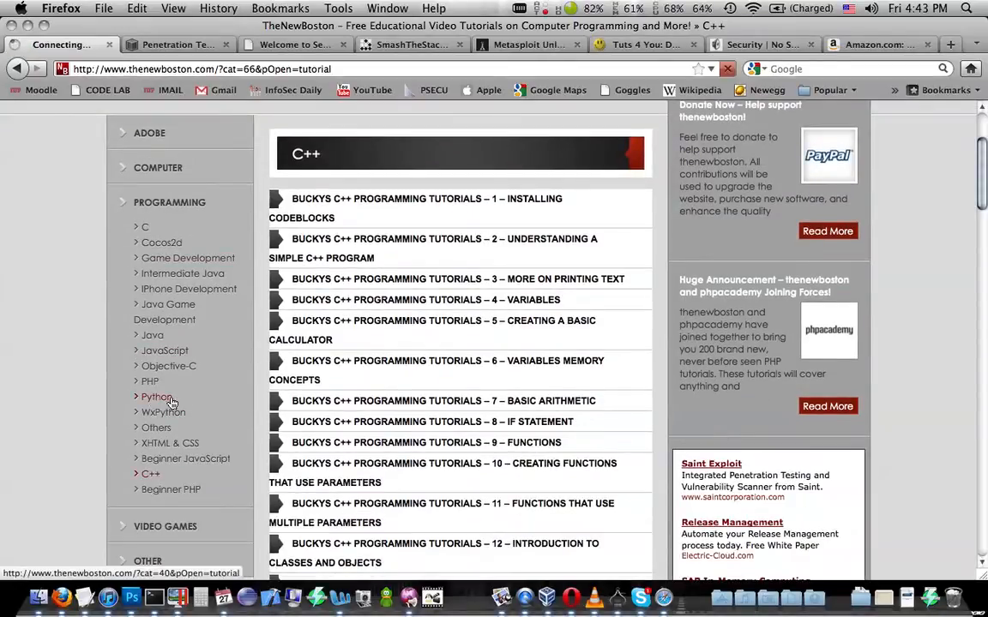
pyautogui.scroll(-10, 416, 392)
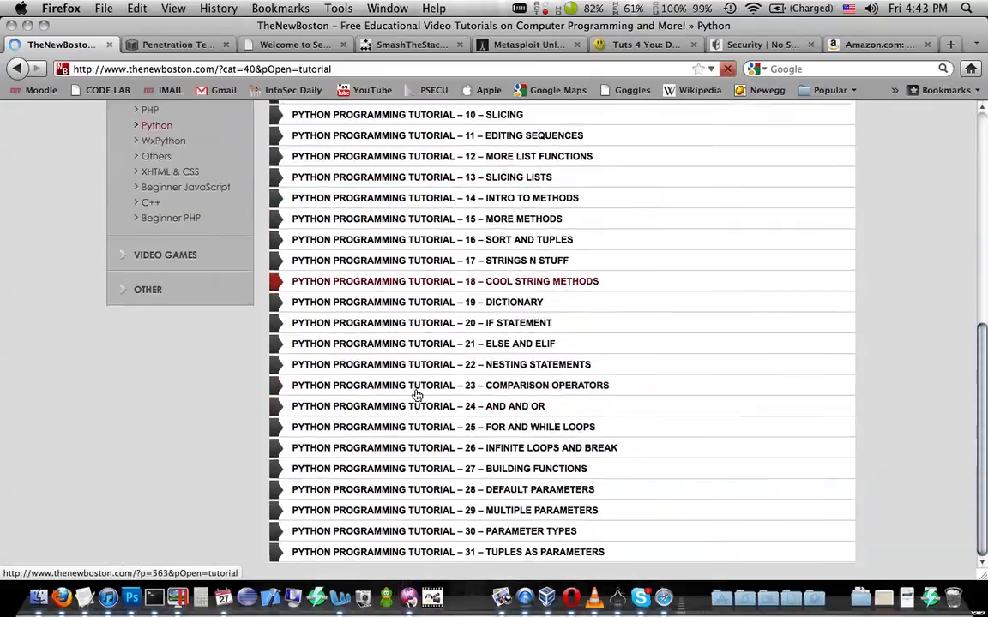
pyautogui.scroll(10, 416, 393)
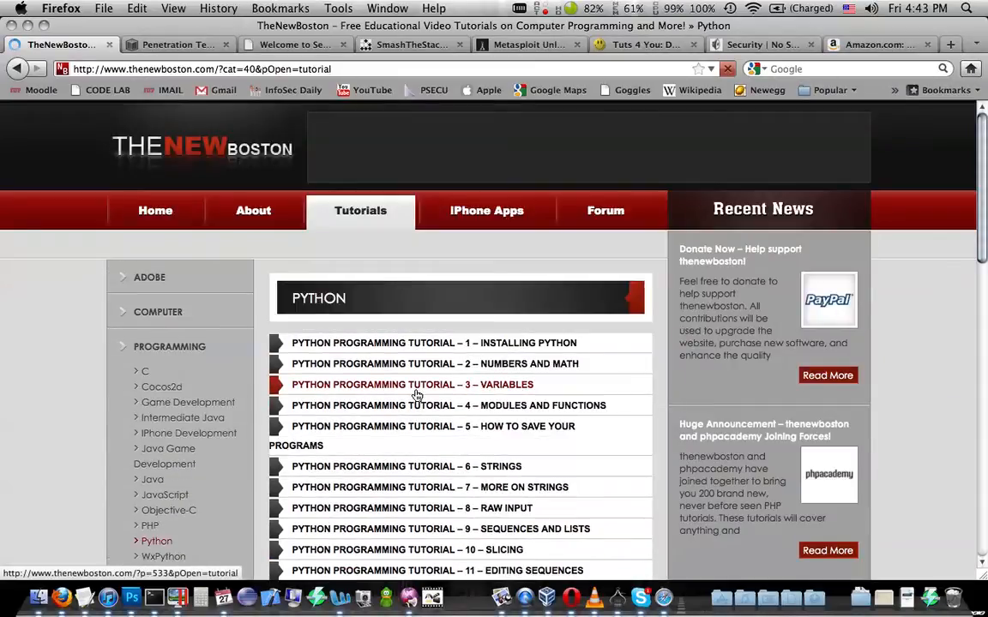
pyautogui.scroll(-15, 416, 393)
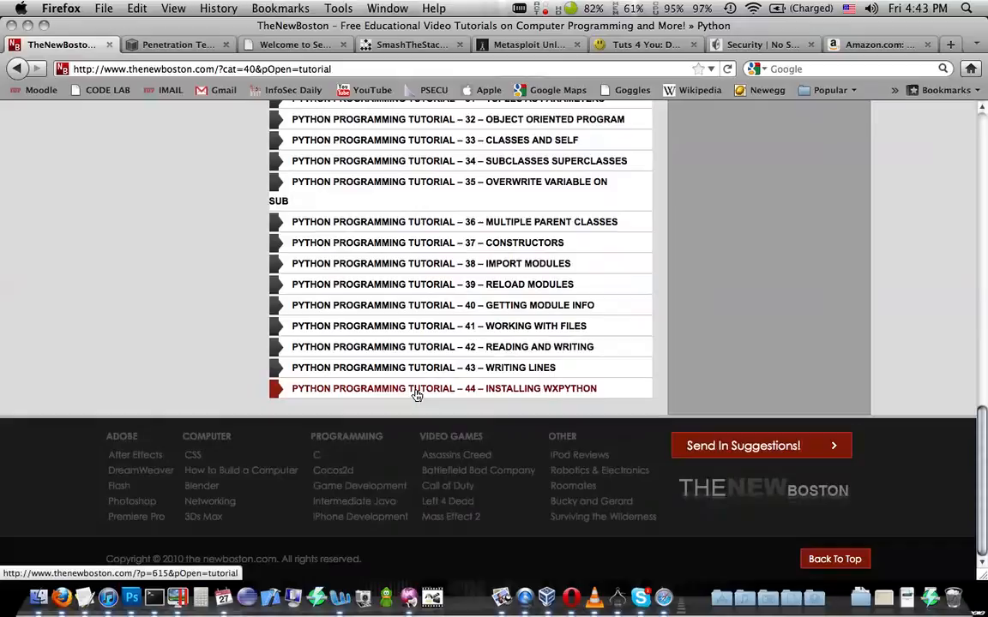
pyautogui.scroll(5, 416, 392)
pyautogui.scroll(10, 416, 392)
pyautogui.scroll(5, 416, 393)
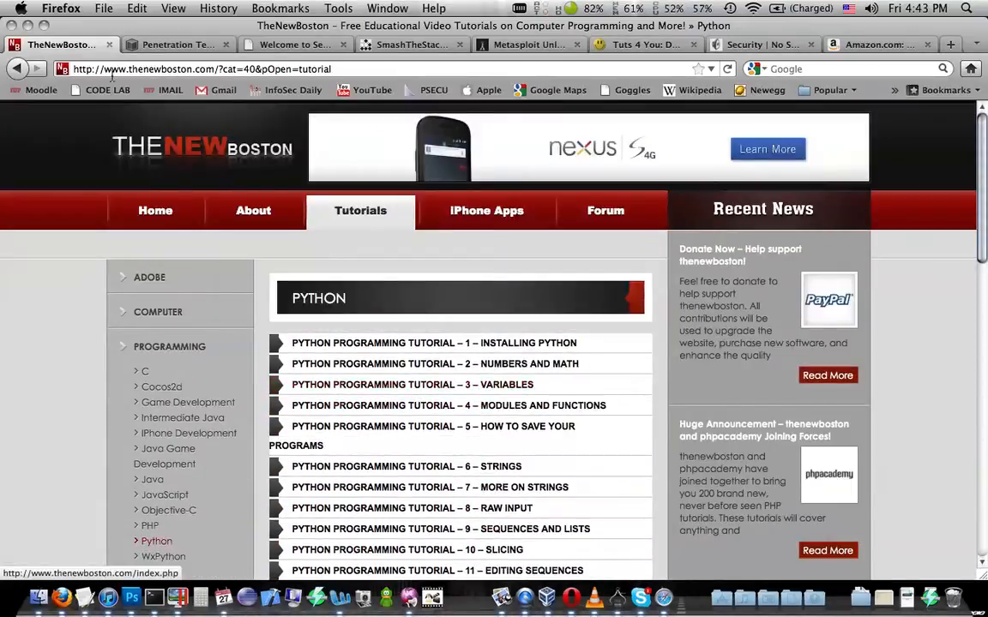
pyautogui.click(137, 69)
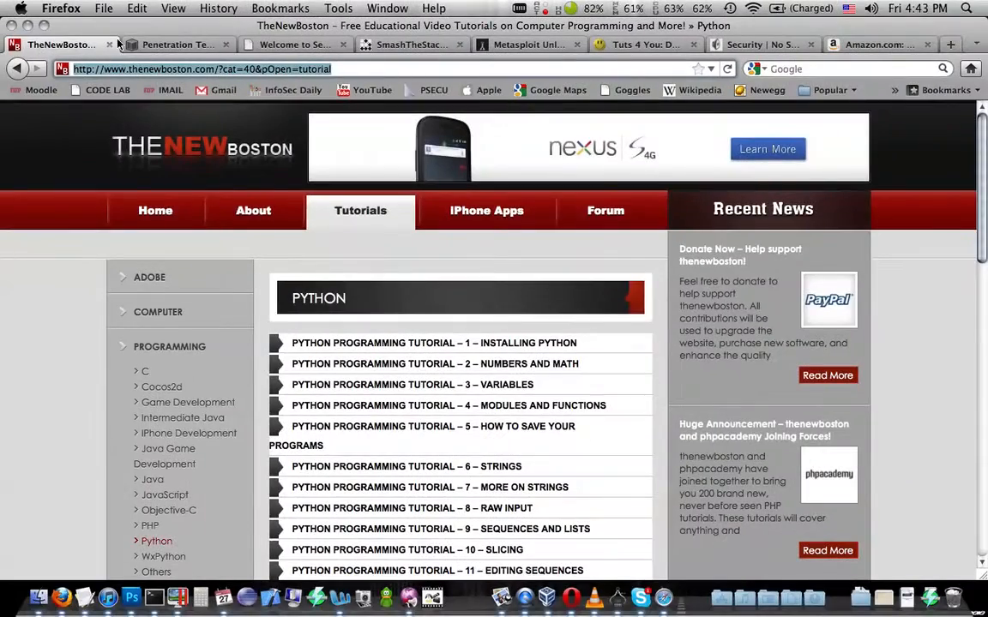
pyautogui.click(110, 45)
pyautogui.scroll(5, 216, 127)
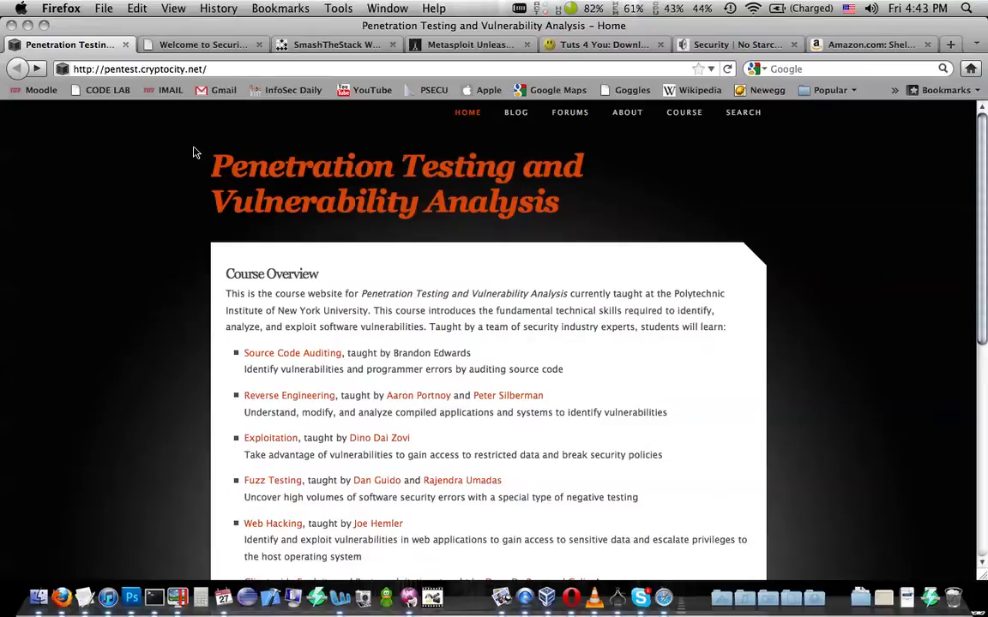
pyautogui.scroll(-3, 193, 152)
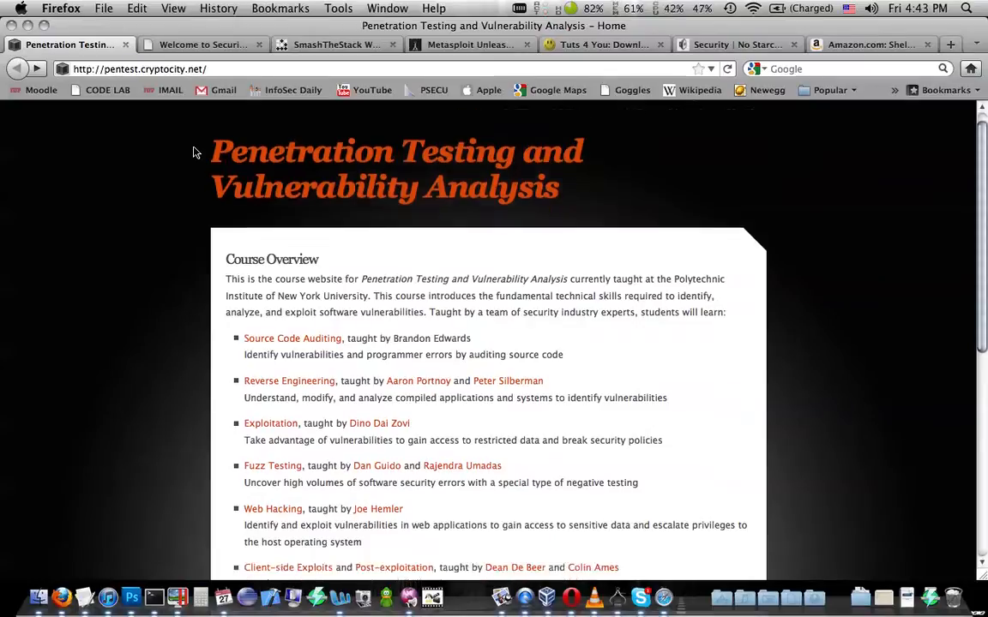
pyautogui.scroll(-3, 194, 152)
pyautogui.scroll(6, 194, 152)
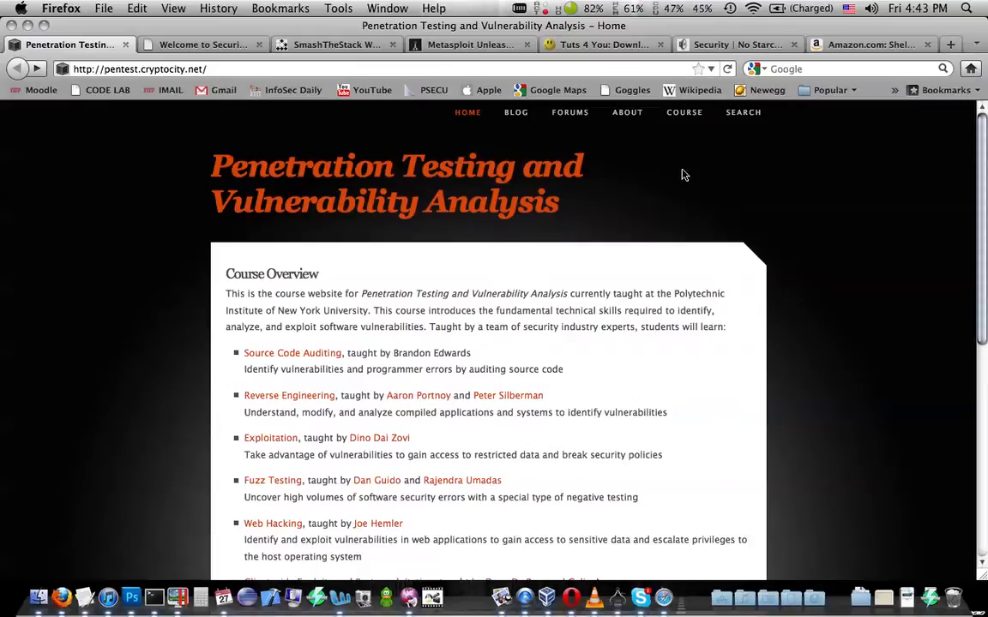
pyautogui.scroll(-3, 684, 175)
pyautogui.scroll(-3, 684, 175)
pyautogui.scroll(2, 683, 175)
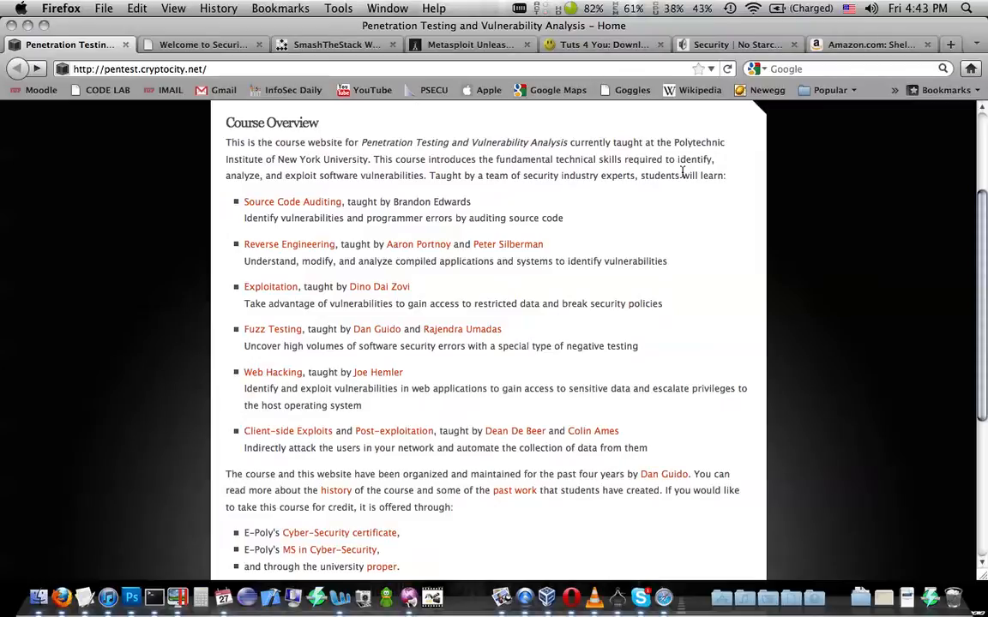
pyautogui.scroll(-1, 332, 188)
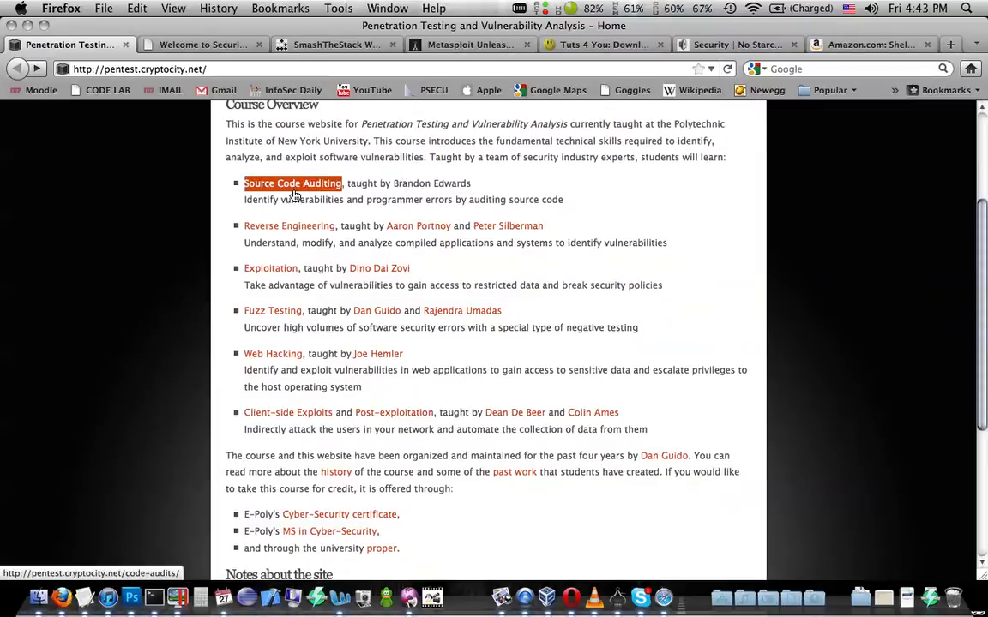
pyautogui.scroll(-1, 266, 188)
# - Go to the Exploitation course page and highlight its tutorial references list
pyautogui.click(270, 258)
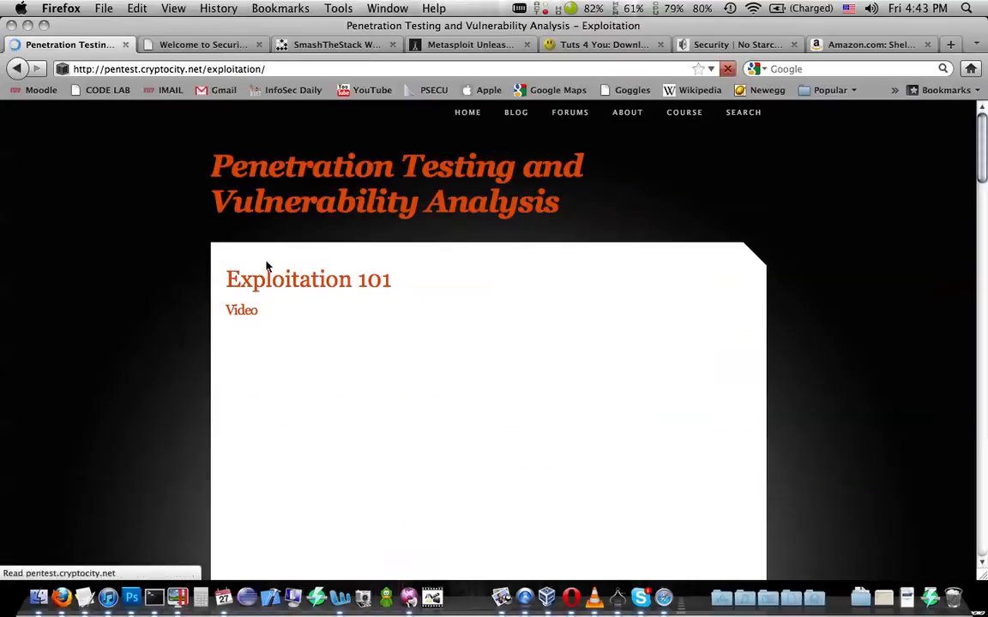
pyautogui.scroll(-3, 266, 266)
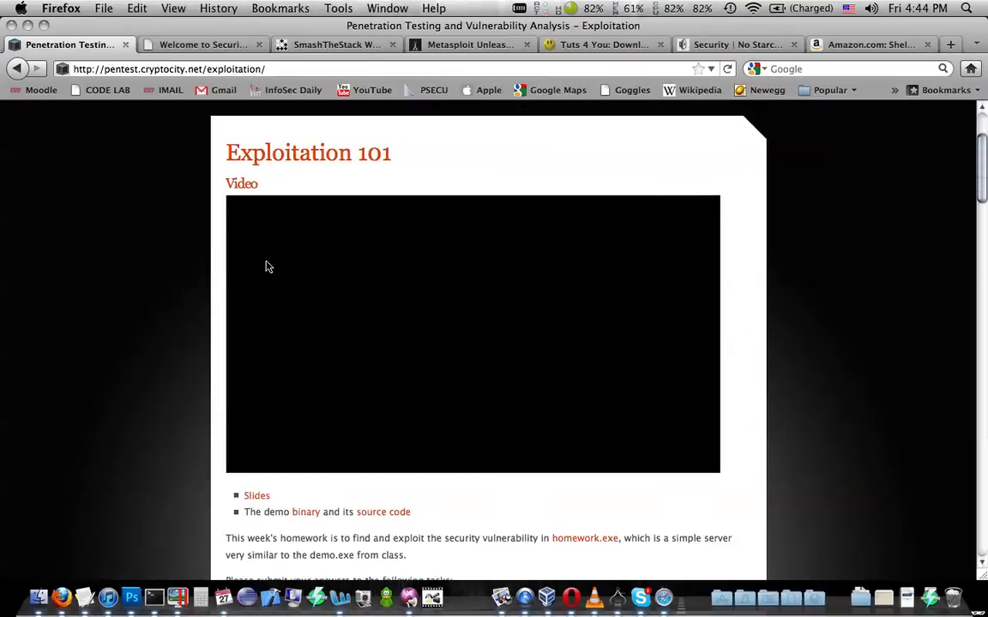
pyautogui.scroll(-2, 185, 225)
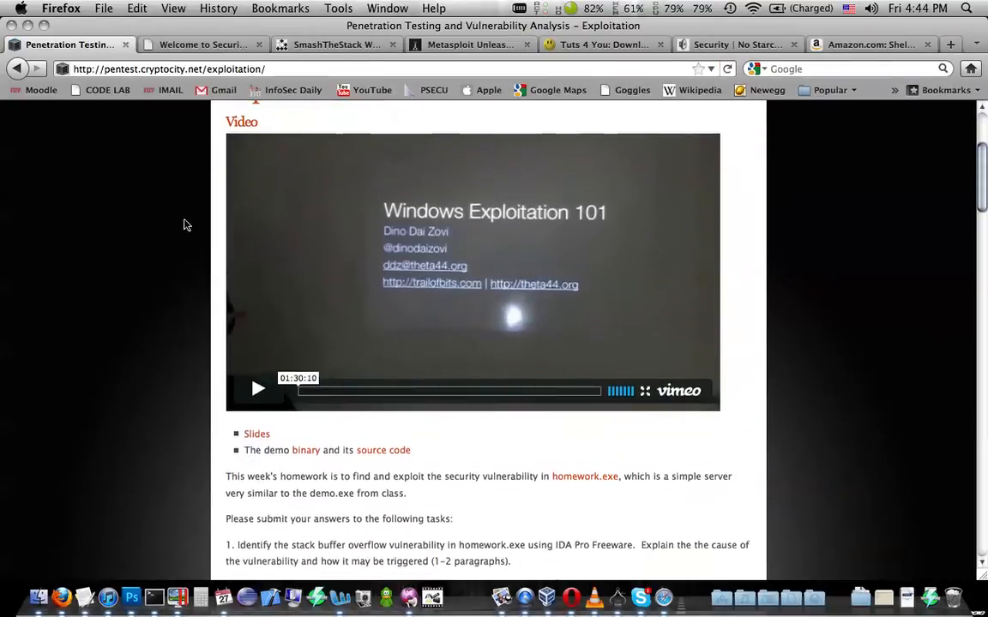
pyautogui.scroll(-2, 186, 224)
pyautogui.scroll(-2, 247, 324)
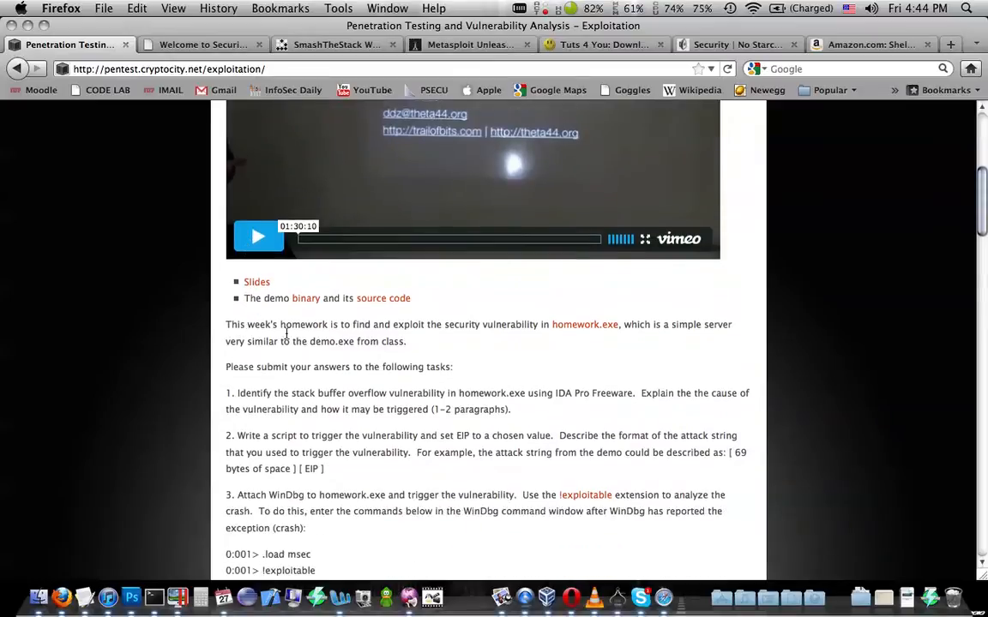
pyautogui.scroll(-4, 289, 333)
pyautogui.scroll(-3, 289, 333)
pyautogui.scroll(-4, 289, 333)
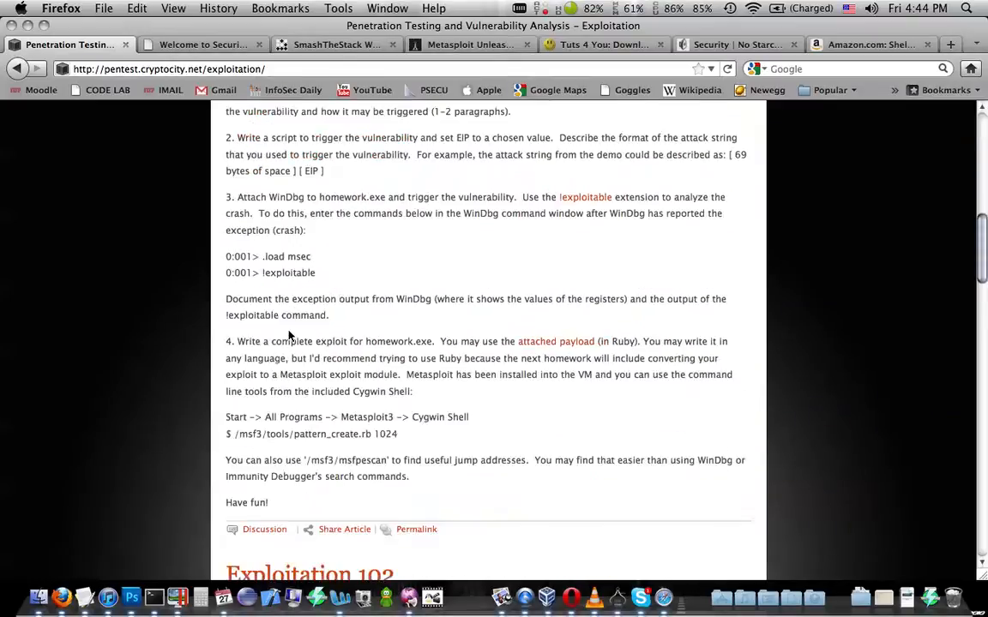
pyautogui.scroll(-2, 288, 334)
pyautogui.scroll(-5, 289, 333)
pyautogui.scroll(-4, 289, 333)
pyautogui.scroll(-5, 289, 334)
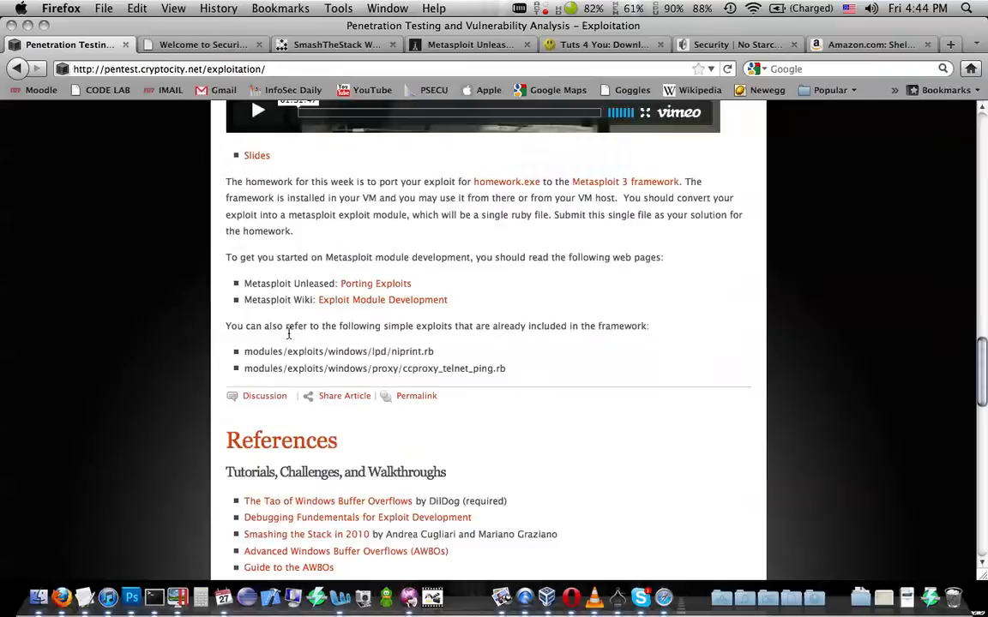
pyautogui.scroll(-1, 289, 333)
pyautogui.scroll(-4, 289, 334)
pyautogui.scroll(-3, 299, 321)
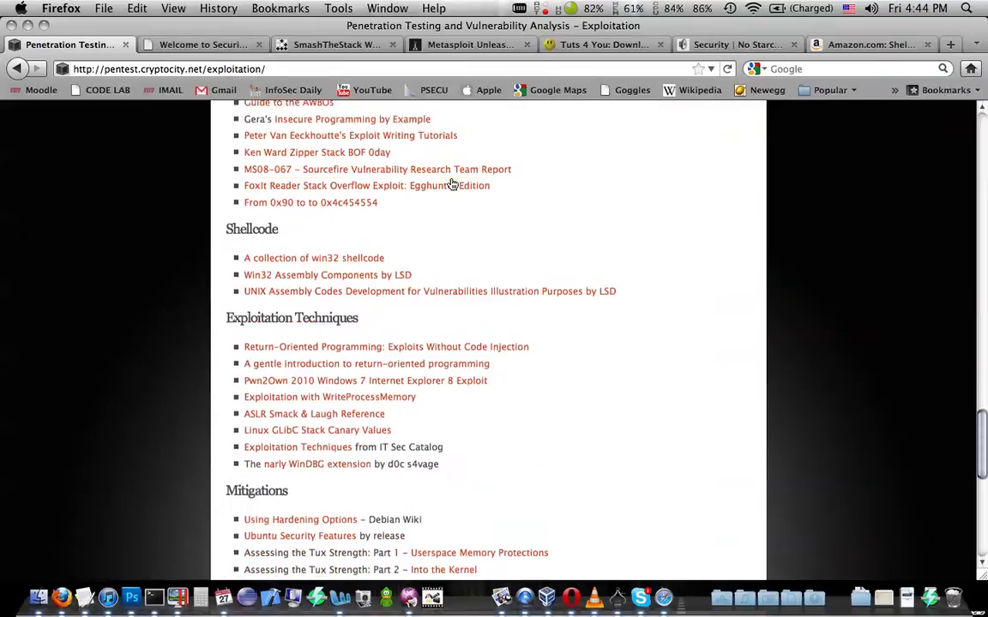
pyautogui.scroll(3, 404, 172)
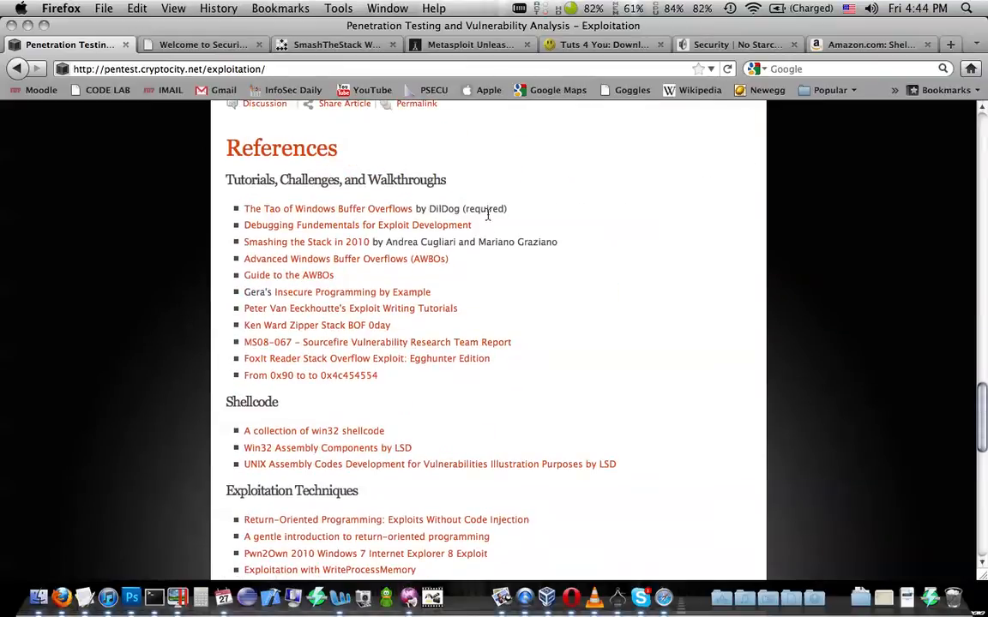
pyautogui.moveTo(506, 211); pyautogui.dragTo(502, 360)
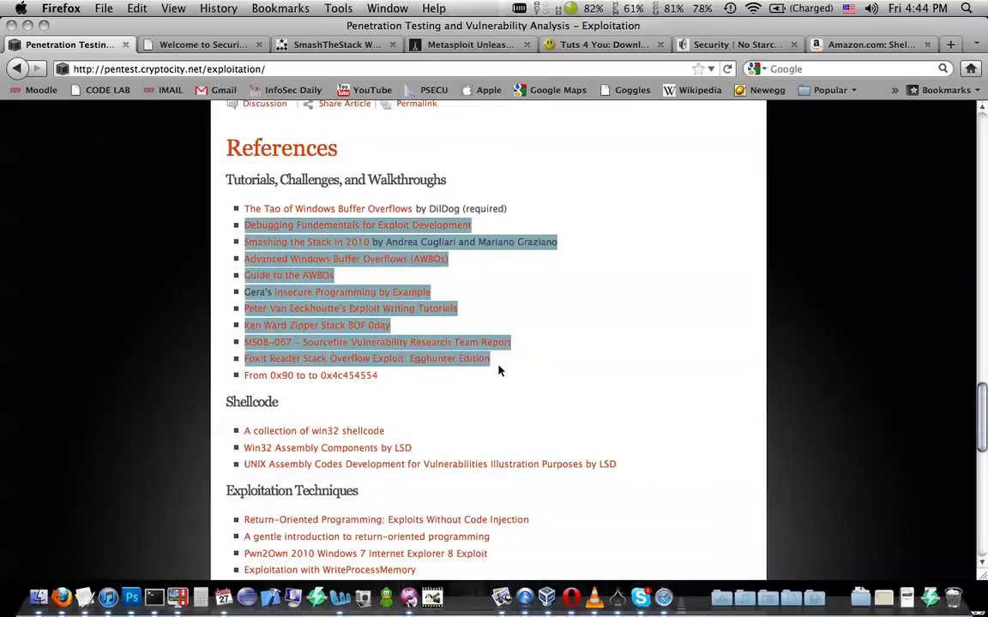
pyautogui.click(507, 388)
pyautogui.scroll(-5, 506, 388)
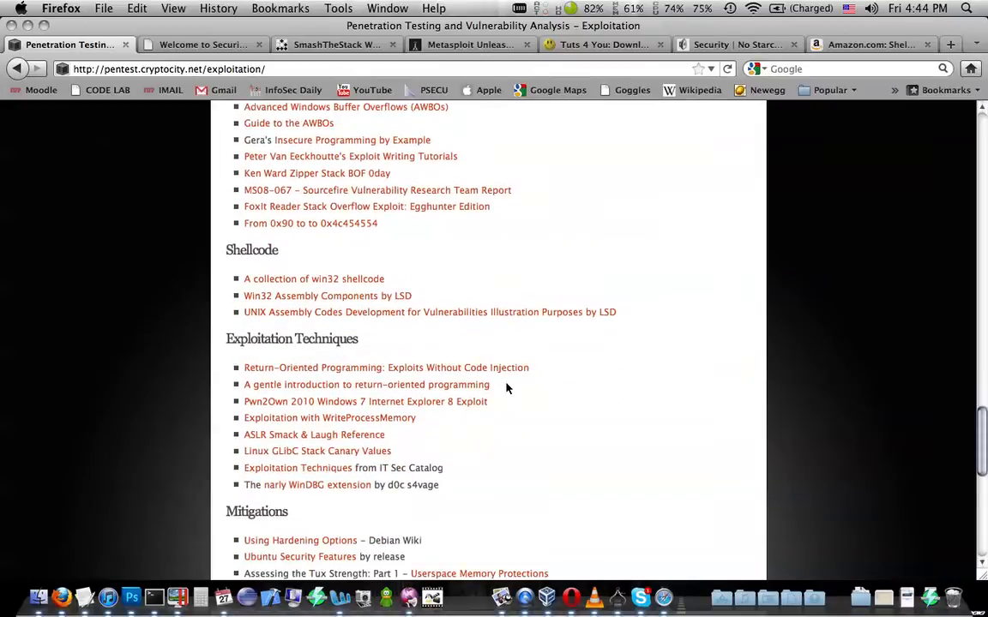
pyautogui.scroll(-3, 507, 388)
pyautogui.scroll(-1, 507, 388)
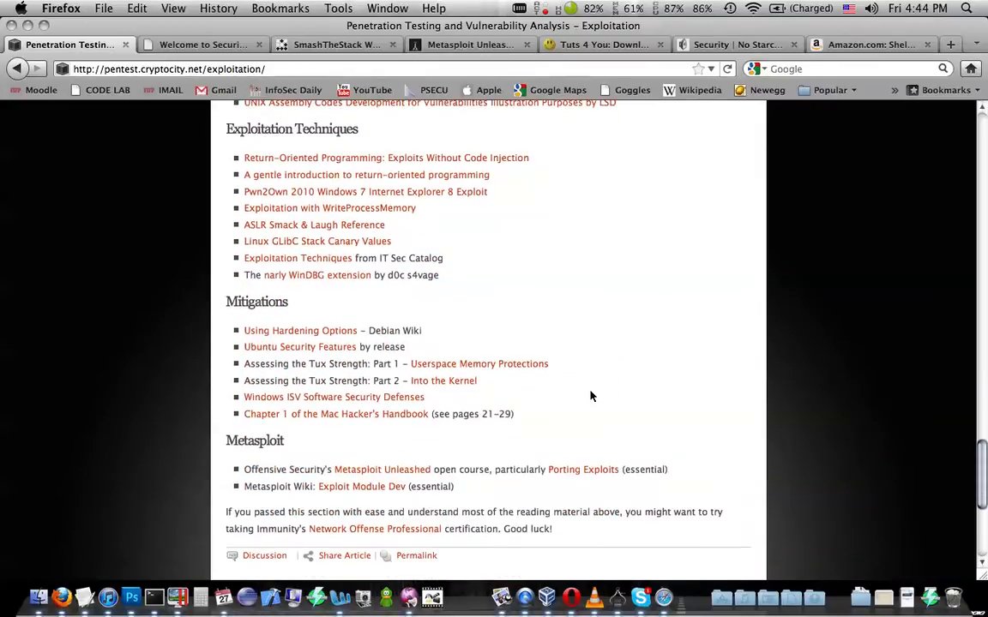
pyautogui.scroll(-2, 591, 396)
pyautogui.scroll(-1, 591, 396)
pyautogui.scroll(-2, 590, 396)
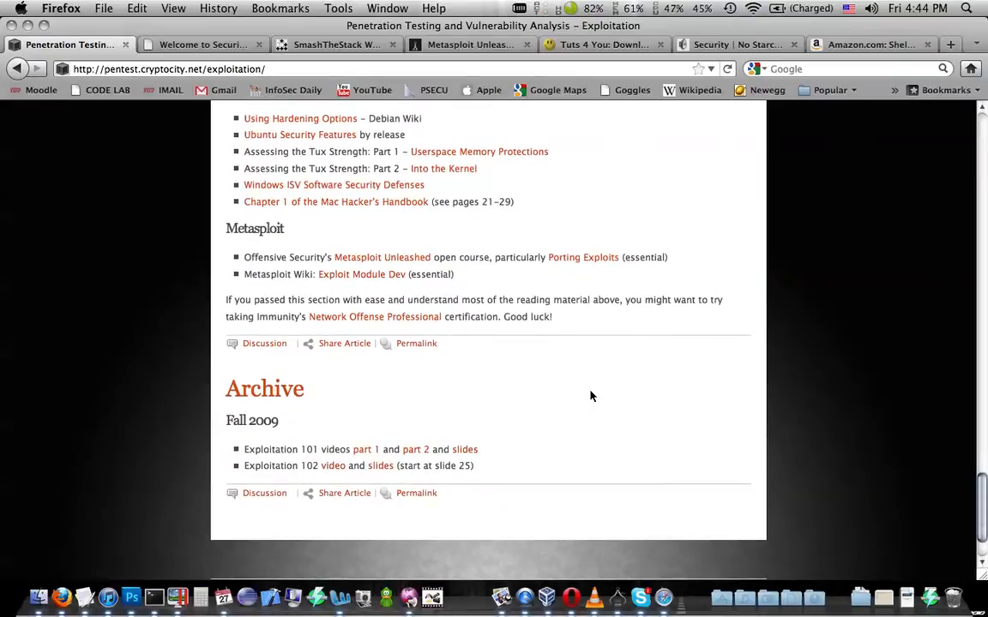
pyautogui.scroll(4, 591, 396)
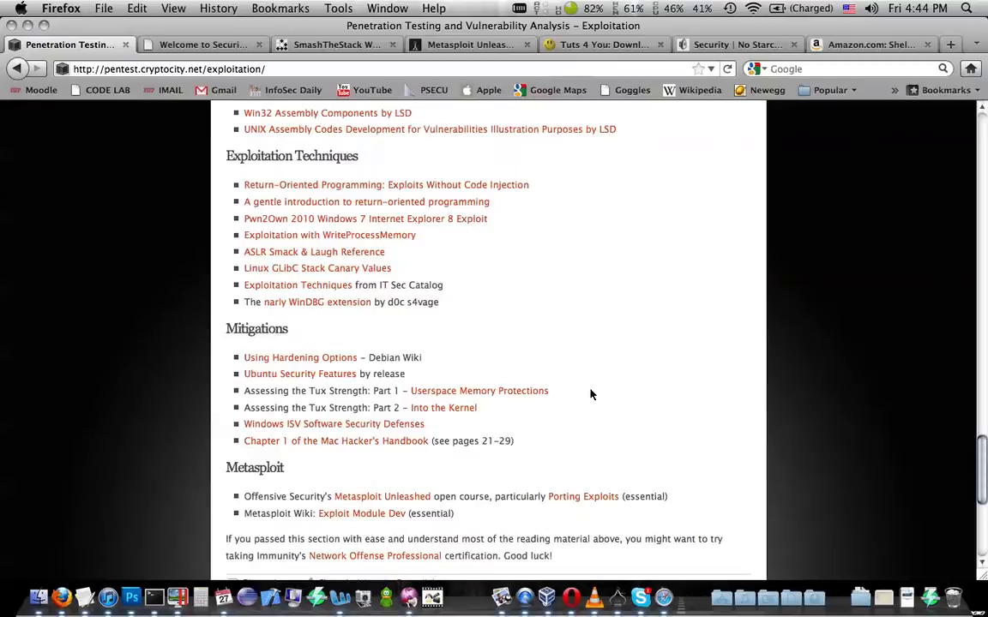
pyautogui.scroll(3, 591, 396)
pyautogui.scroll(8, 591, 396)
pyautogui.scroll(5, 591, 396)
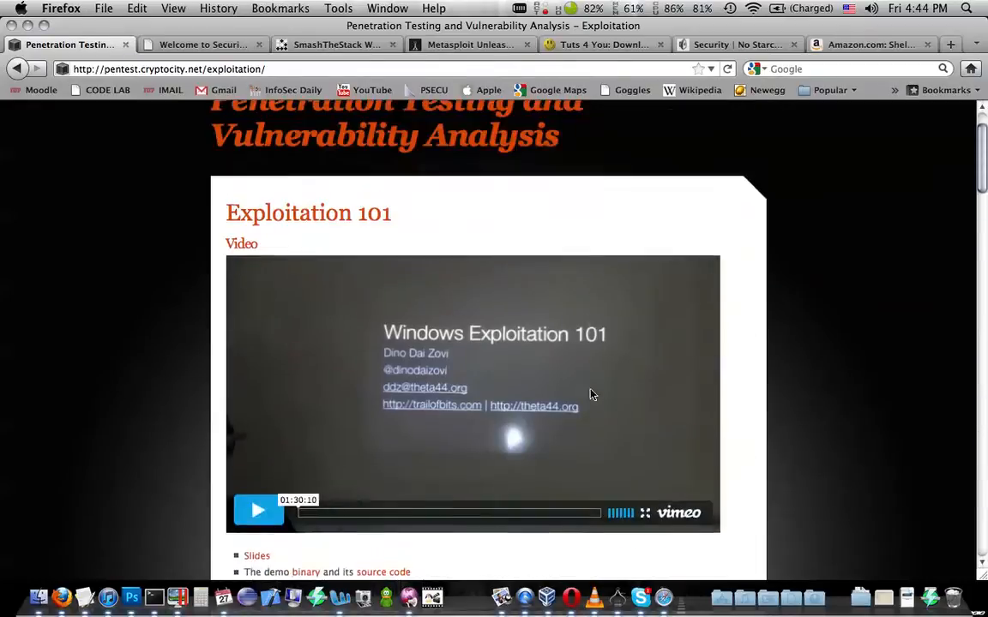
pyautogui.scroll(3, 591, 396)
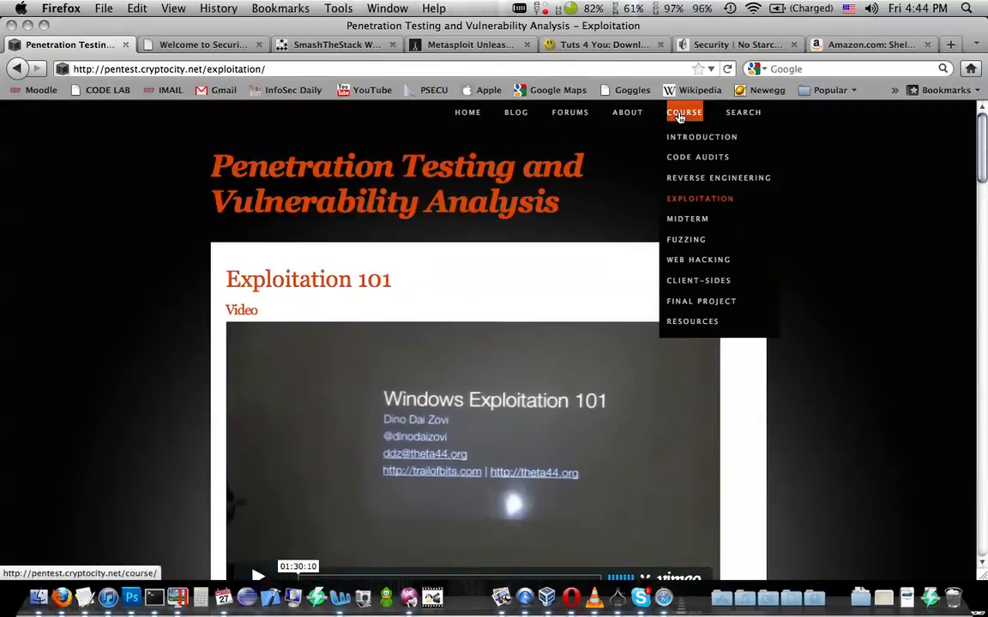
pyautogui.moveTo(690, 112)
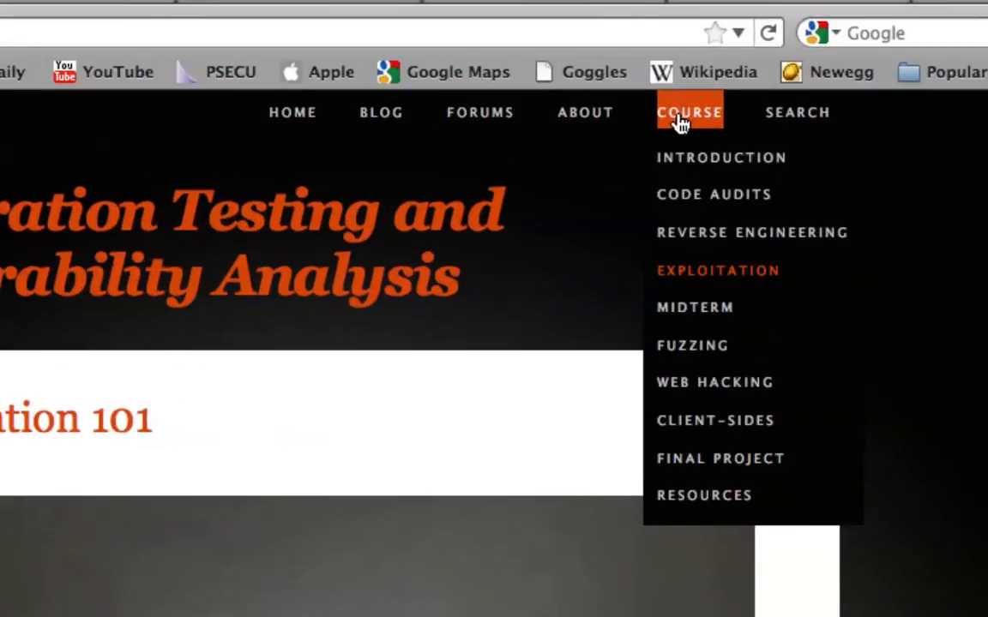
# - Go to the course's Resources page from the COURSE menu
pyautogui.click(705, 496)
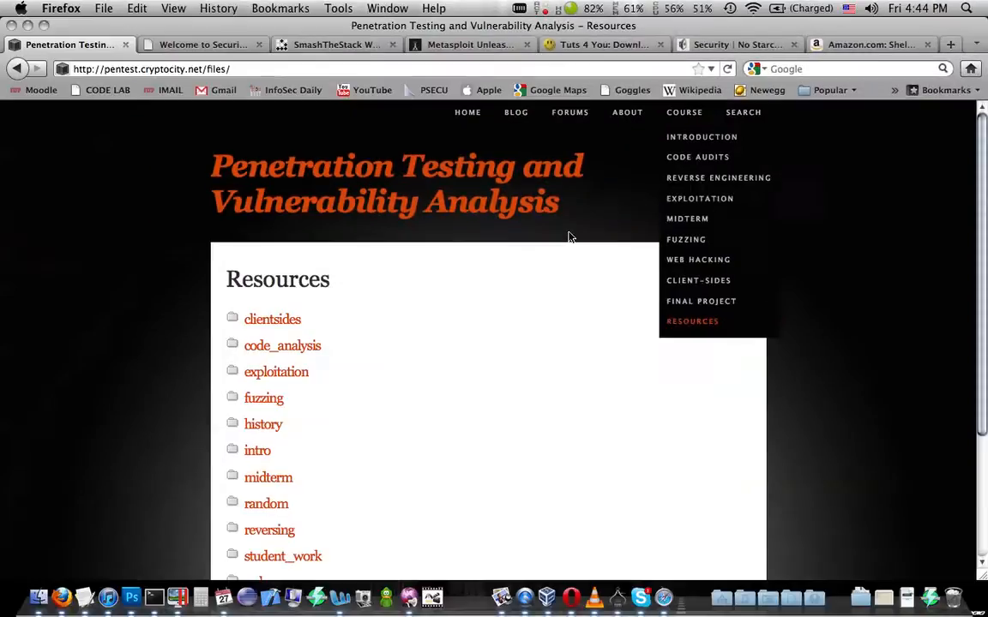
pyautogui.scroll(-1, 551, 251)
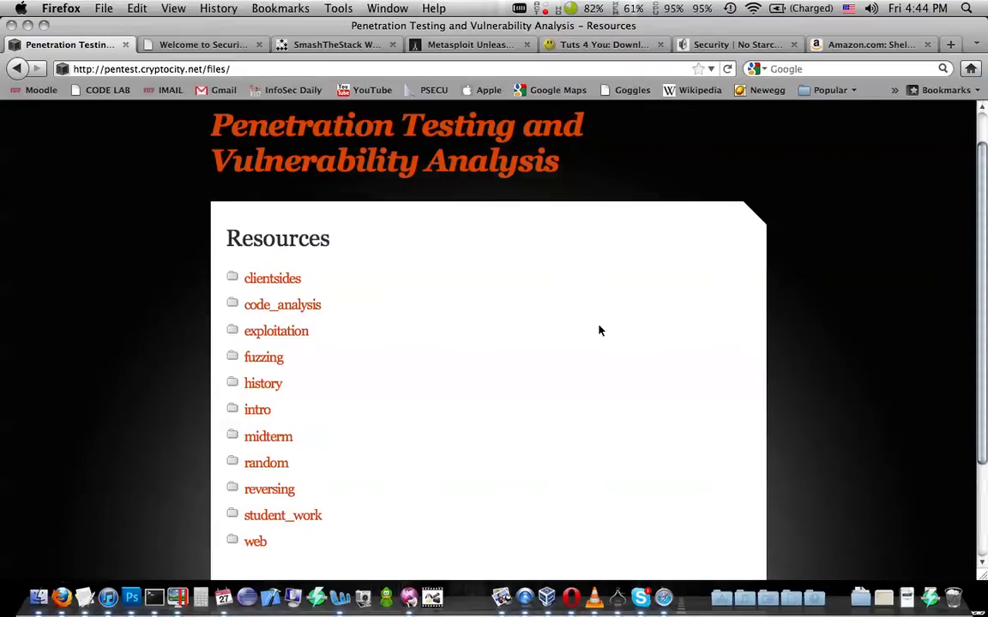
pyautogui.scroll(1, 601, 330)
pyautogui.moveTo(626, 112)
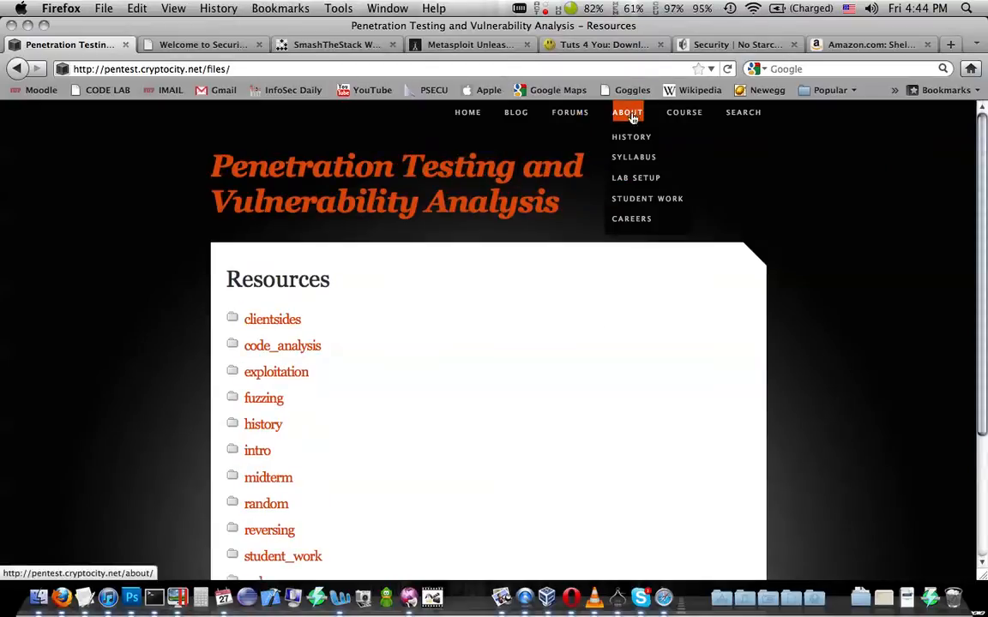
# - Show the Information Security Careers cheatsheet and highlight the site's domain in the address
pyautogui.click(635, 219)
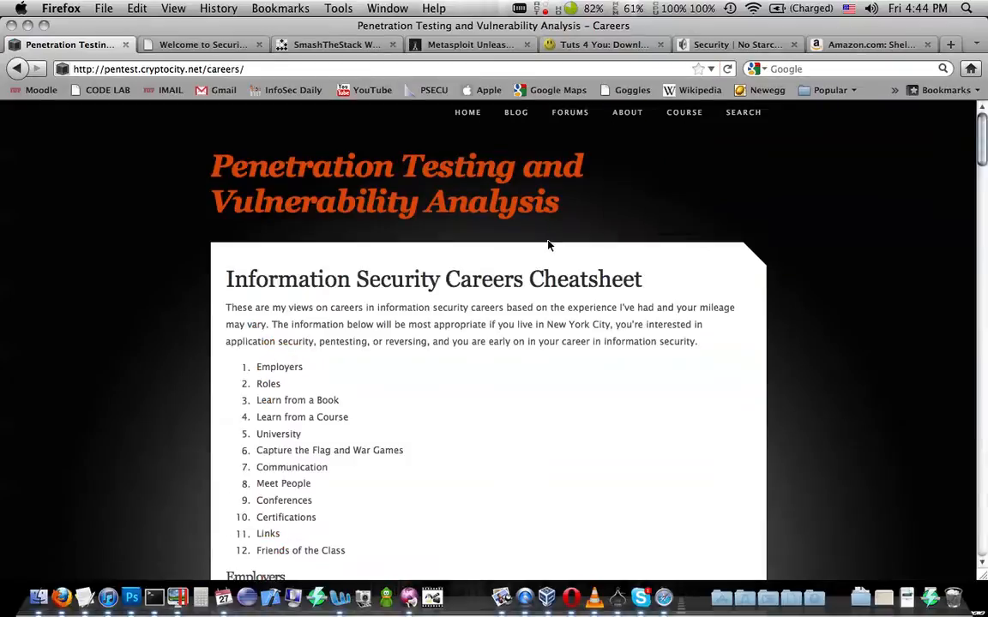
pyautogui.scroll(-5, 306, 263)
pyautogui.scroll(-5, 306, 264)
pyautogui.scroll(-5, 306, 263)
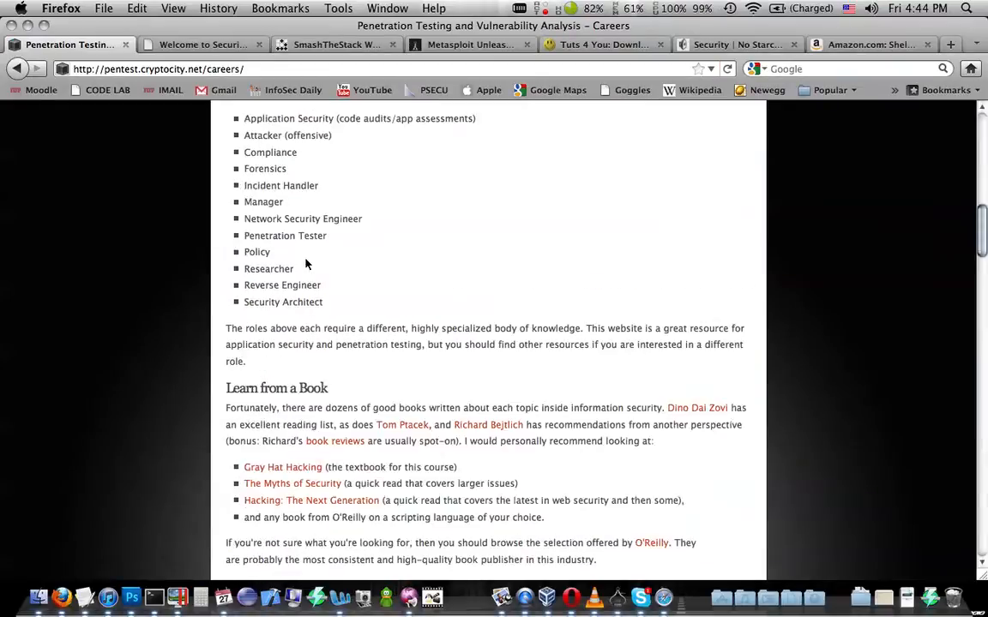
pyautogui.scroll(-3, 306, 263)
pyautogui.scroll(-3, 306, 263)
pyautogui.scroll(-3, 306, 262)
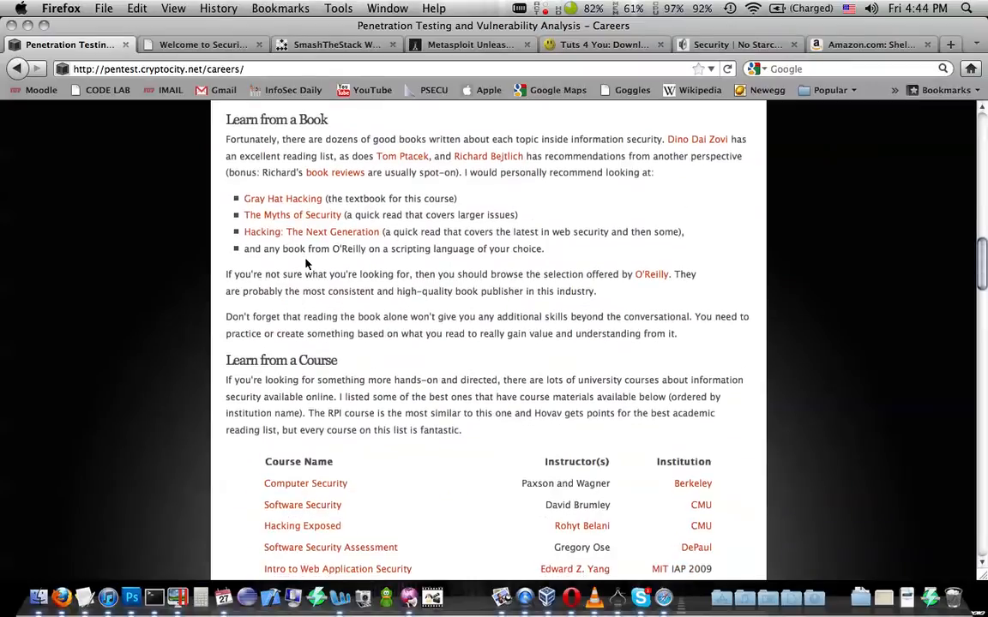
pyautogui.scroll(2, 306, 262)
pyautogui.scroll(1, 306, 263)
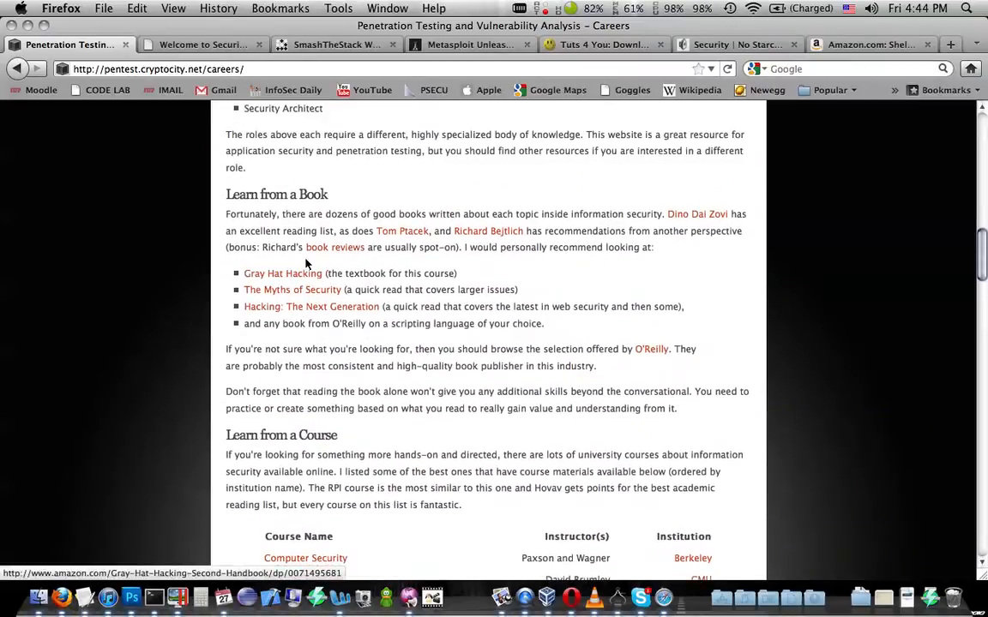
pyautogui.scroll(-2, 235, 190)
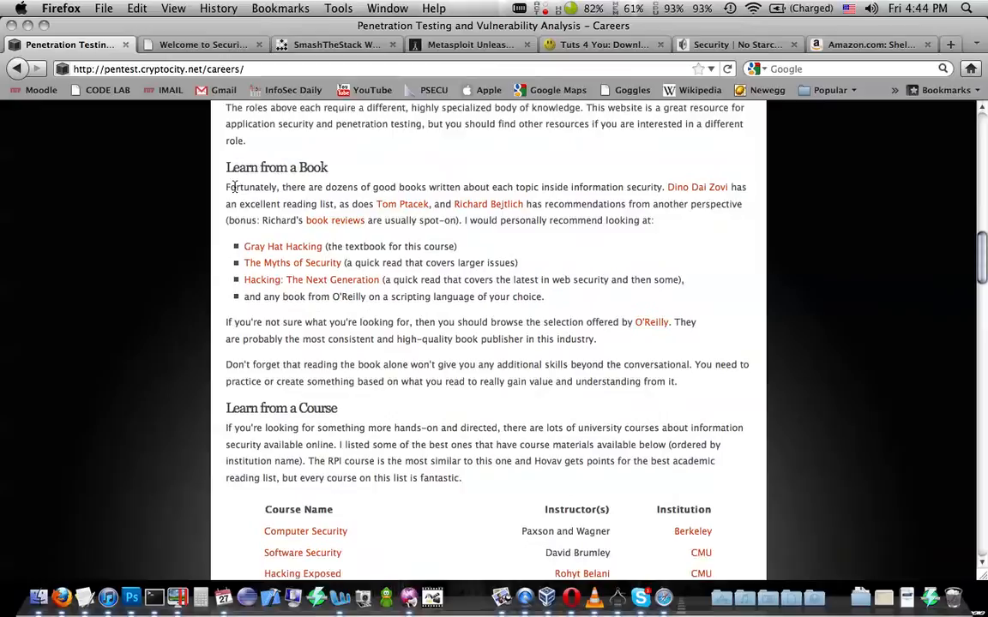
pyautogui.scroll(-3, 235, 190)
pyautogui.scroll(-3, 235, 190)
pyautogui.scroll(-3, 235, 188)
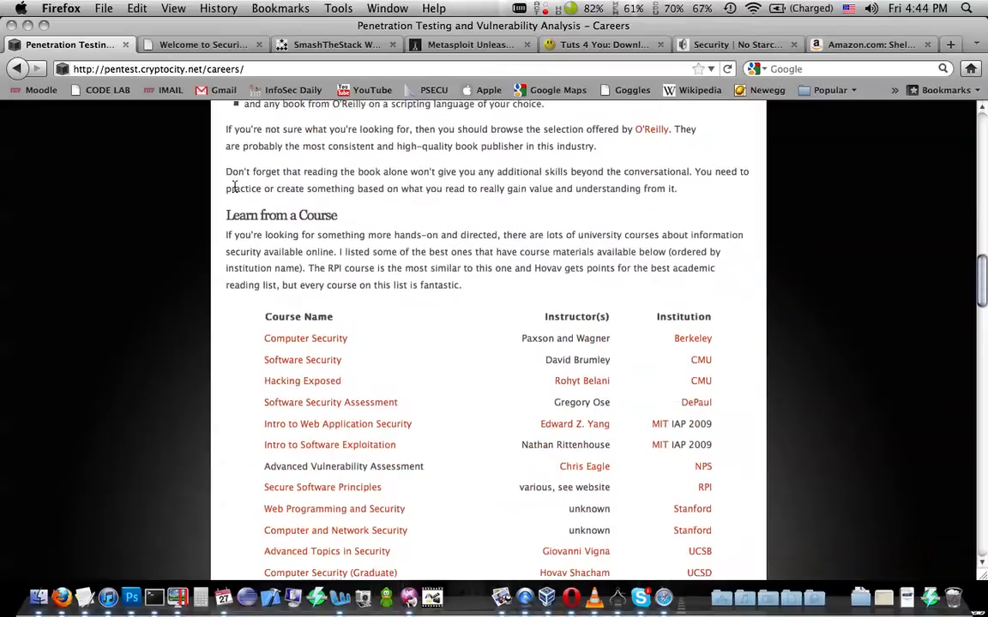
pyautogui.scroll(-1, 274, 197)
pyautogui.scroll(-3, 343, 223)
pyautogui.scroll(-2, 383, 255)
pyautogui.scroll(-4, 383, 255)
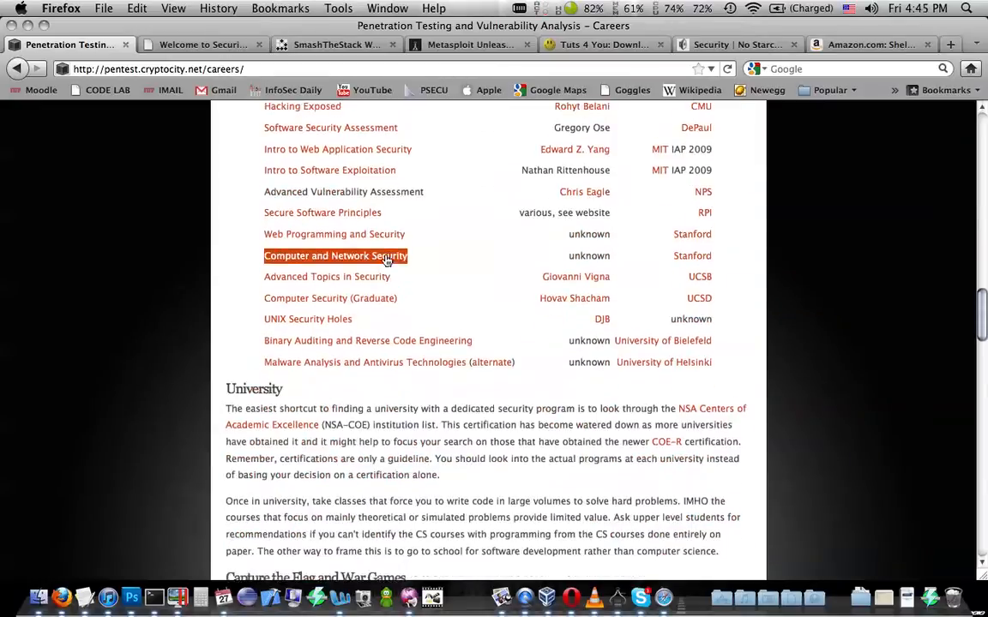
pyautogui.scroll(-3, 384, 254)
pyautogui.scroll(-2, 383, 255)
pyautogui.scroll(-2, 383, 255)
pyautogui.scroll(-3, 385, 259)
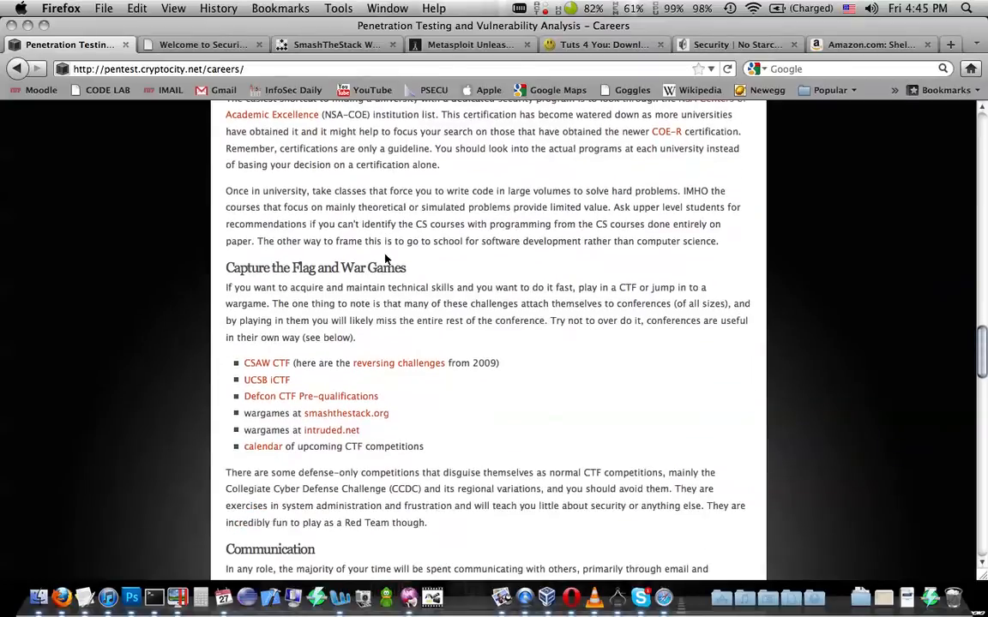
pyautogui.scroll(-2, 280, 290)
pyautogui.scroll(-1, 280, 290)
pyautogui.scroll(-4, 279, 290)
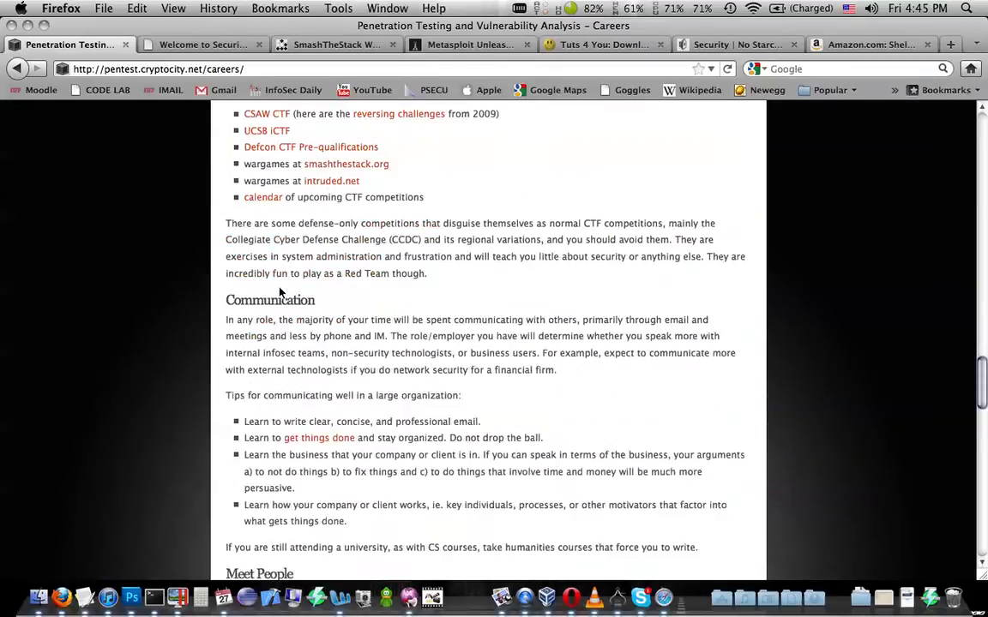
pyautogui.scroll(-3, 280, 290)
pyautogui.scroll(-1, 280, 292)
pyautogui.moveTo(244, 219); pyautogui.dragTo(472, 514)
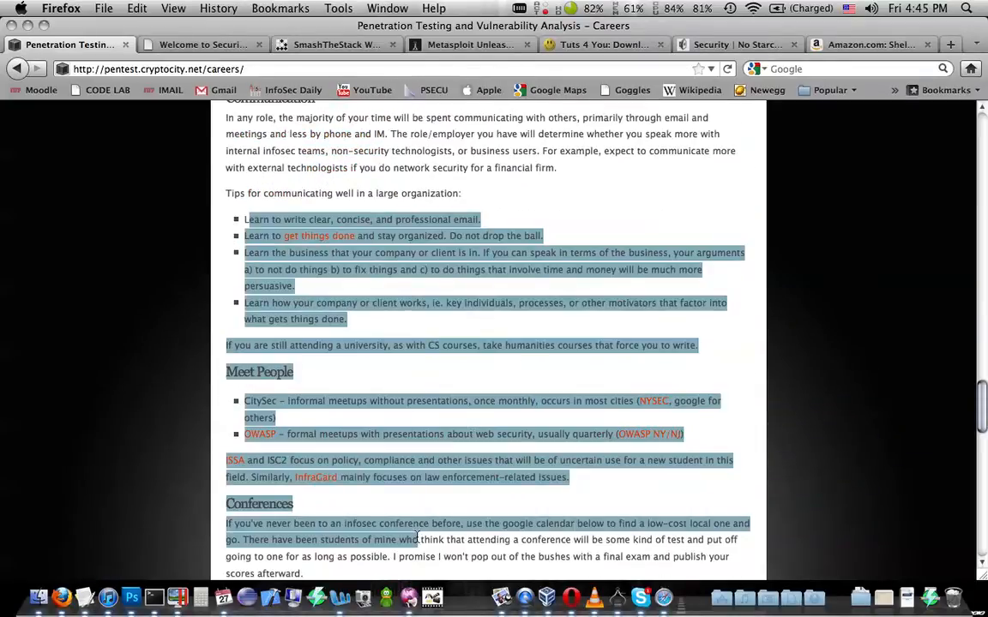
pyautogui.click(472, 433)
pyautogui.scroll(8, 473, 433)
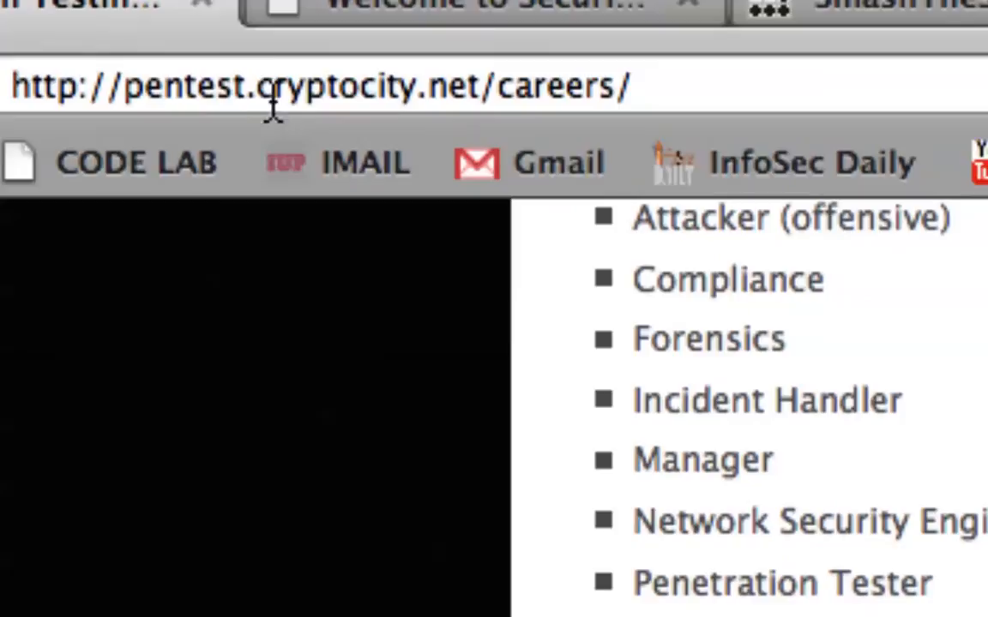
pyautogui.moveTo(651, 86); pyautogui.dragTo(127, 86)
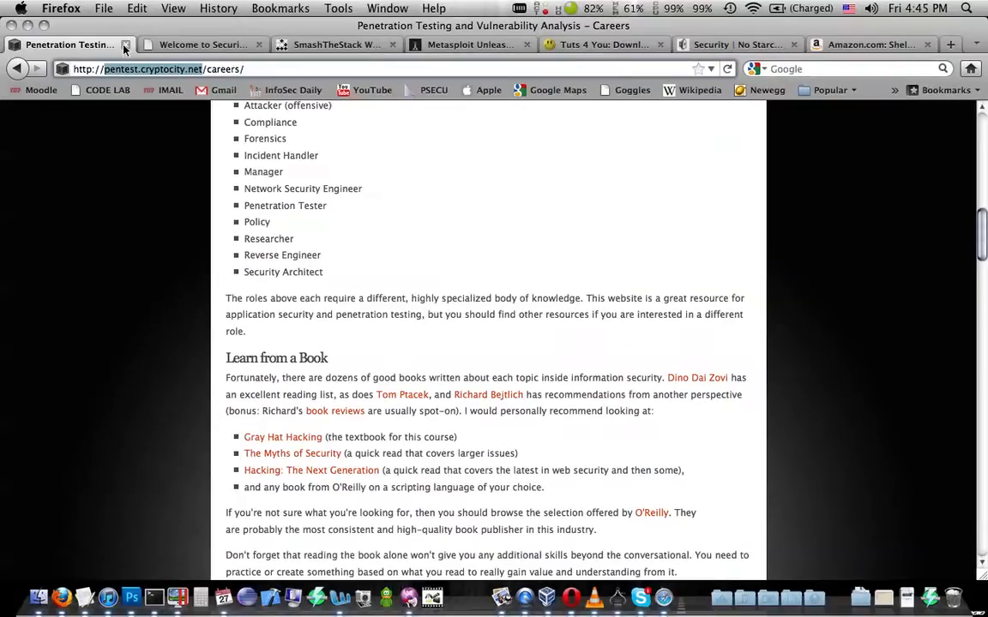
# - Close the course site tab and show SecurityTube's Video Groups list
pyautogui.click(126, 45)
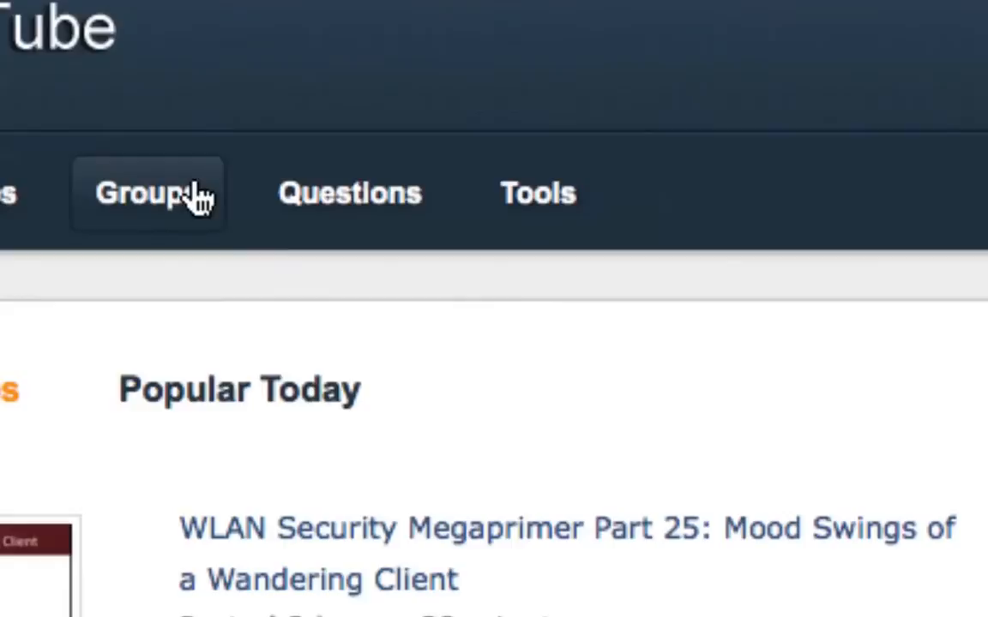
pyautogui.click(155, 202)
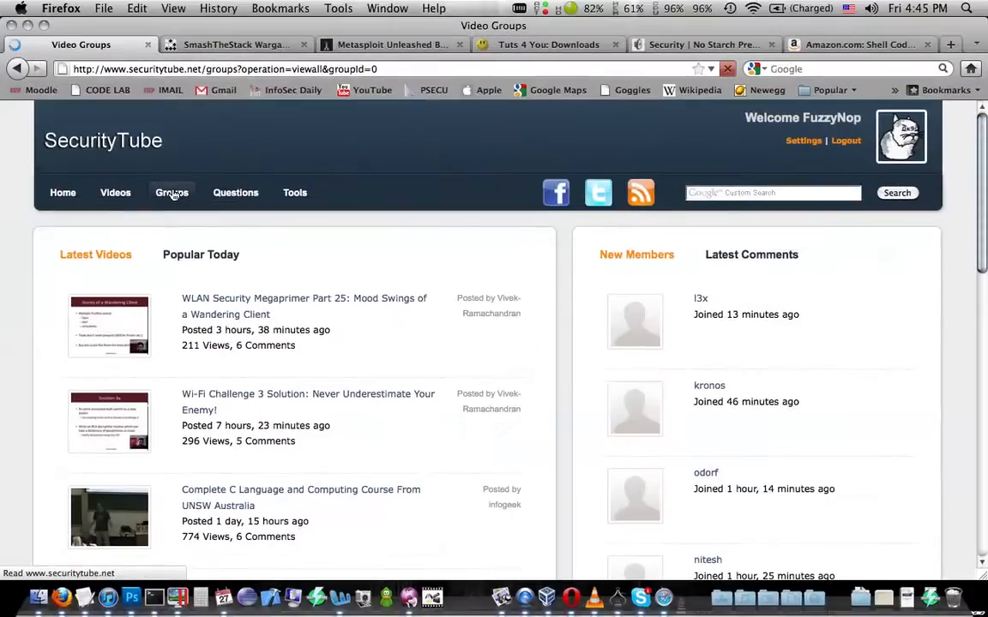
pyautogui.scroll(-3, 227, 342)
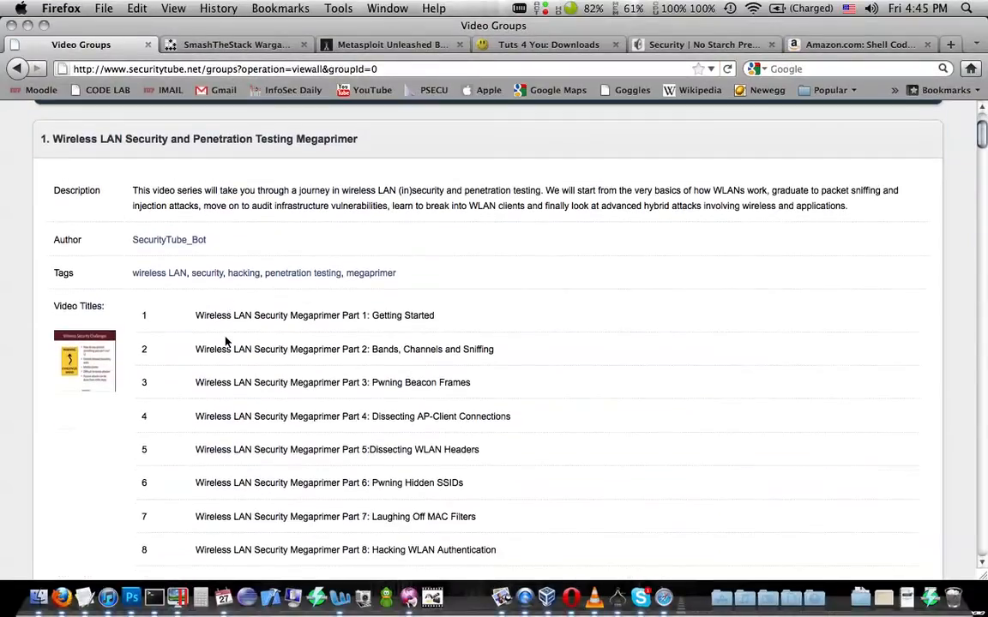
pyautogui.scroll(-5, 227, 342)
pyautogui.scroll(-5, 227, 342)
pyautogui.scroll(-5, 227, 341)
pyautogui.scroll(-5, 227, 341)
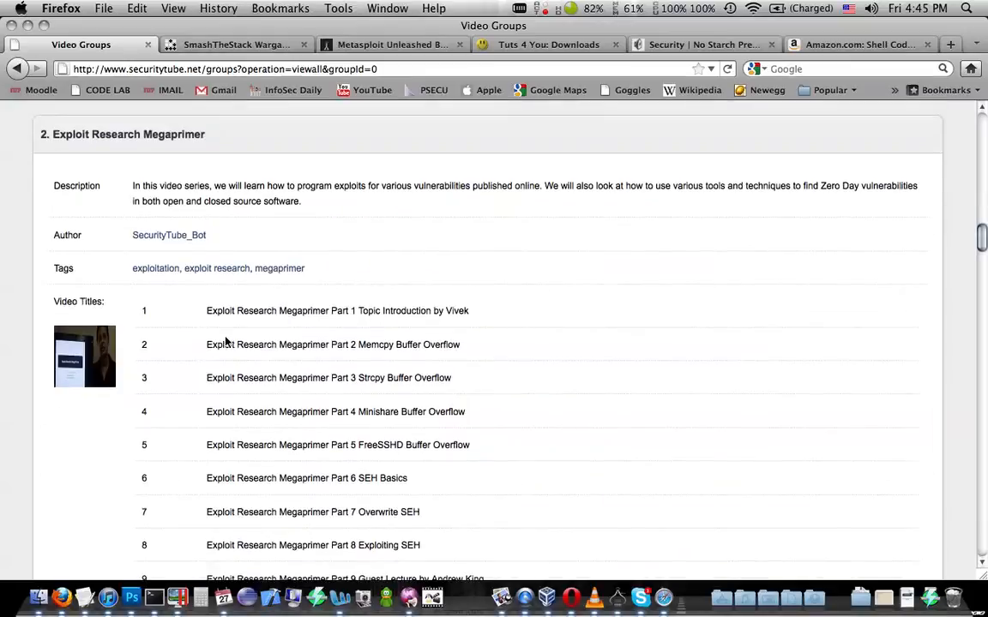
pyautogui.scroll(-2, 227, 341)
pyautogui.scroll(5, 226, 341)
pyautogui.scroll(5, 226, 341)
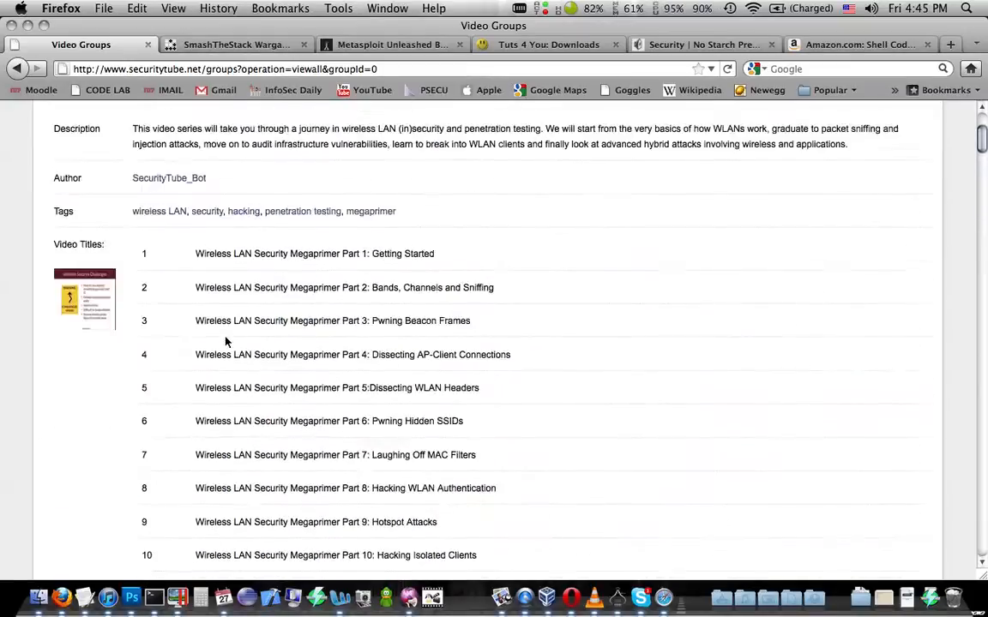
pyautogui.scroll(-5, 227, 341)
pyautogui.scroll(-4, 227, 342)
pyautogui.scroll(-5, 226, 341)
pyautogui.scroll(-5, 226, 342)
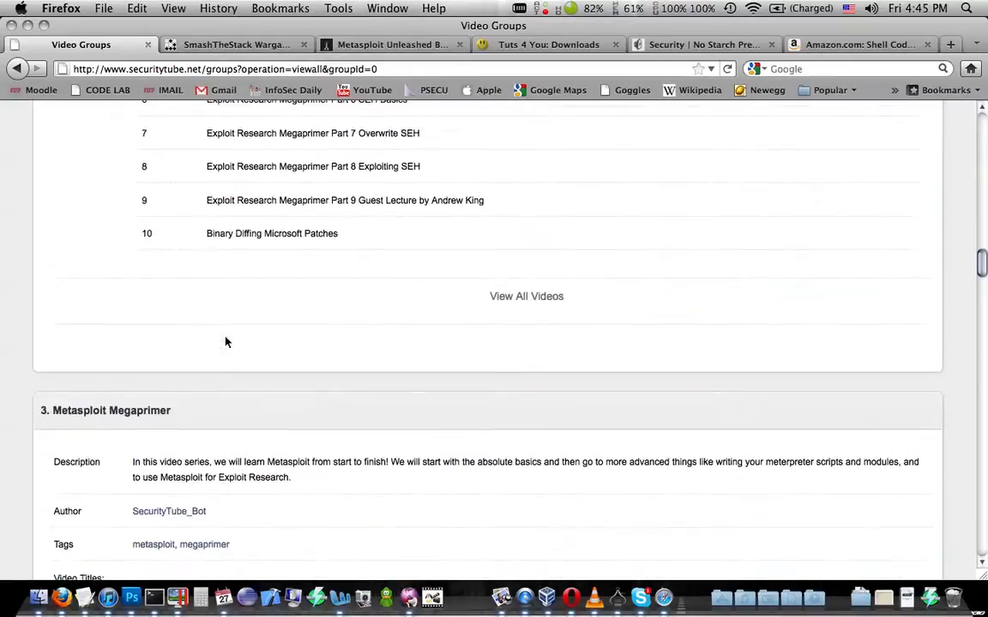
pyautogui.scroll(-4, 226, 342)
pyautogui.scroll(-5, 226, 341)
pyautogui.scroll(-5, 227, 341)
pyautogui.scroll(-5, 226, 341)
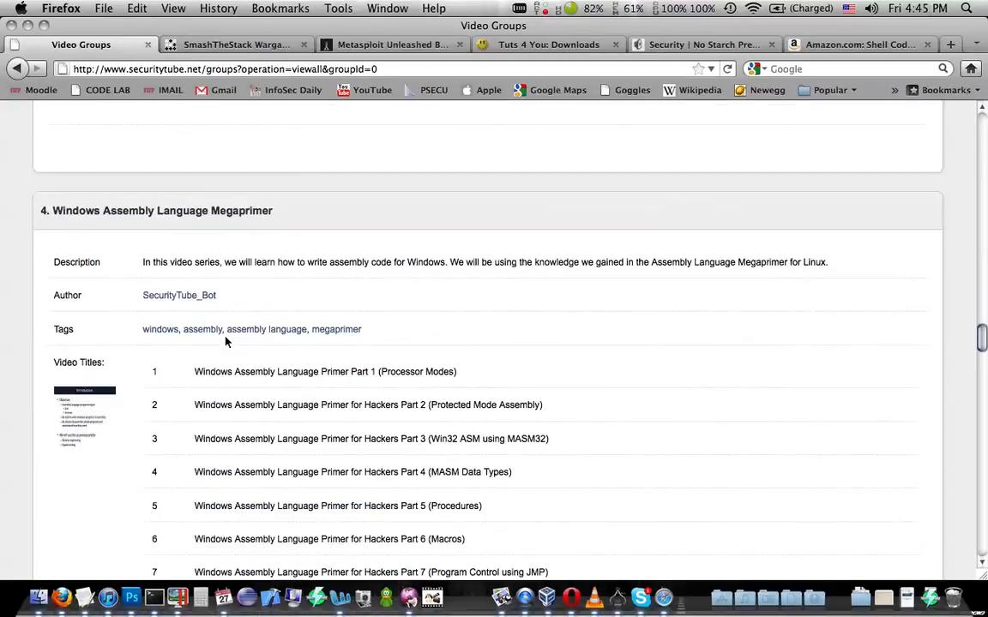
pyautogui.scroll(5, 227, 341)
pyautogui.scroll(8, 226, 341)
pyautogui.scroll(5, 226, 341)
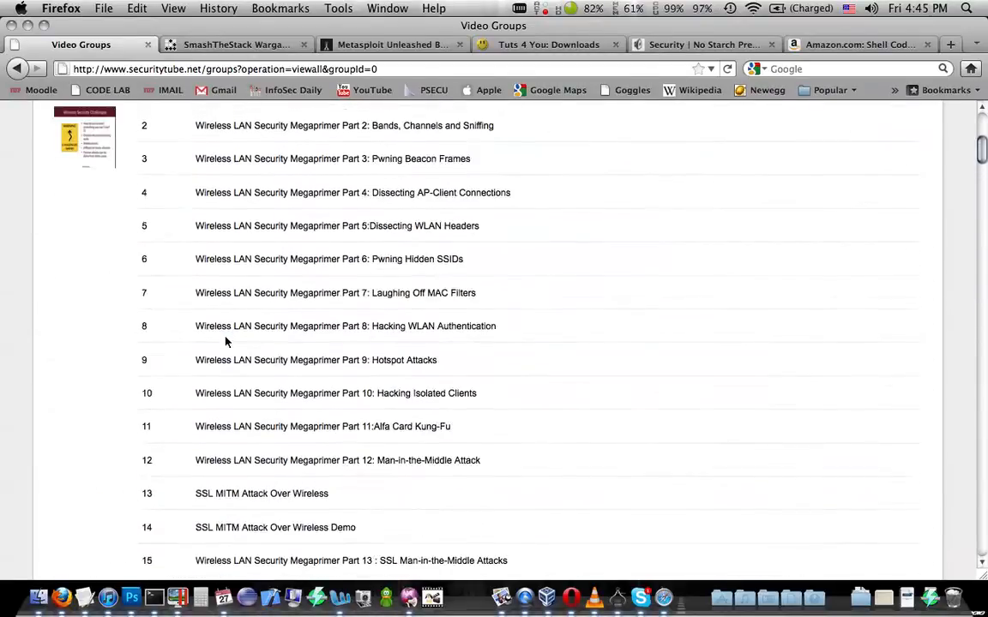
pyautogui.scroll(-5, 227, 341)
pyautogui.scroll(-5, 226, 341)
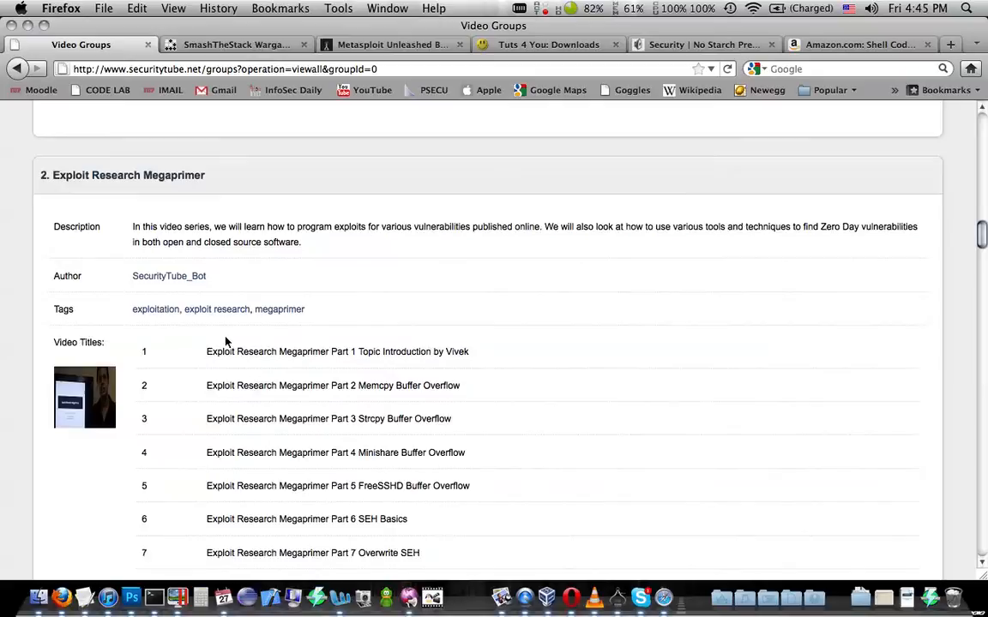
pyautogui.scroll(-1, 226, 342)
pyautogui.scroll(-5, 227, 341)
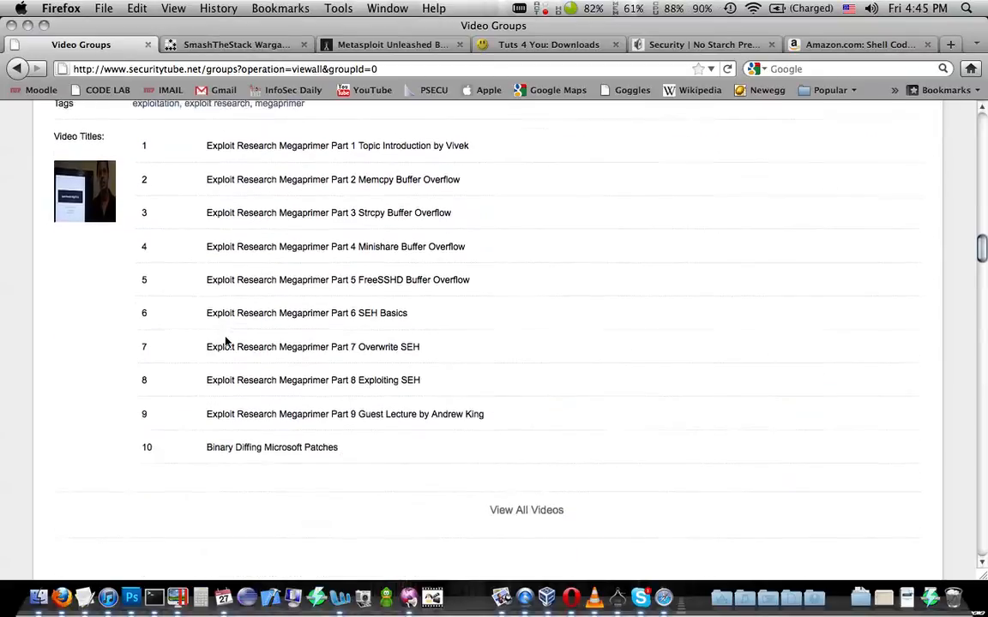
pyautogui.scroll(-5, 227, 341)
pyautogui.scroll(-5, 226, 341)
pyautogui.scroll(-5, 227, 341)
pyautogui.scroll(2, 226, 341)
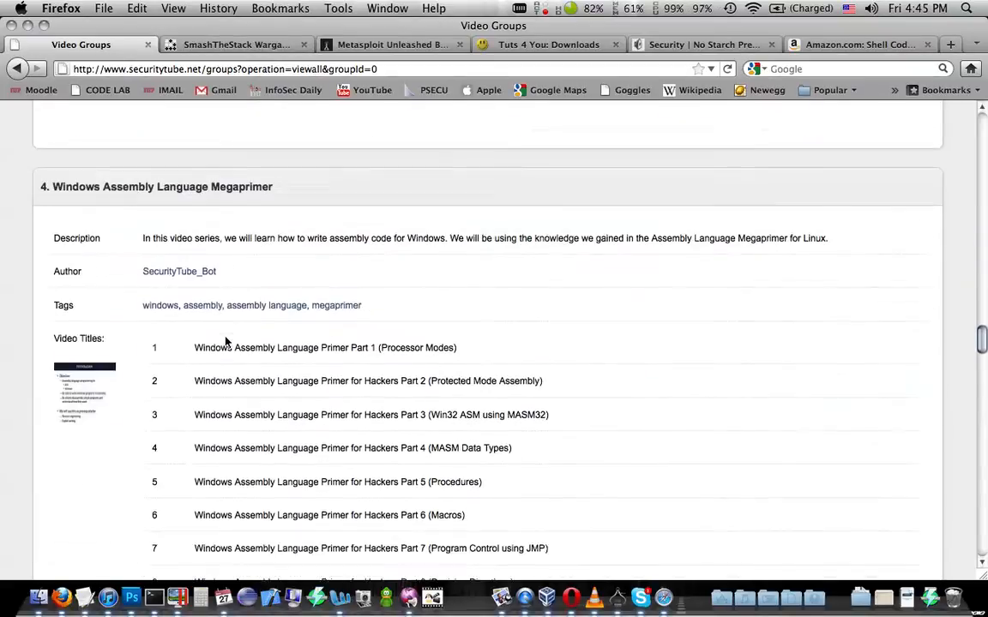
pyautogui.scroll(-5, 226, 341)
pyautogui.scroll(-4, 226, 341)
pyautogui.scroll(5, 226, 341)
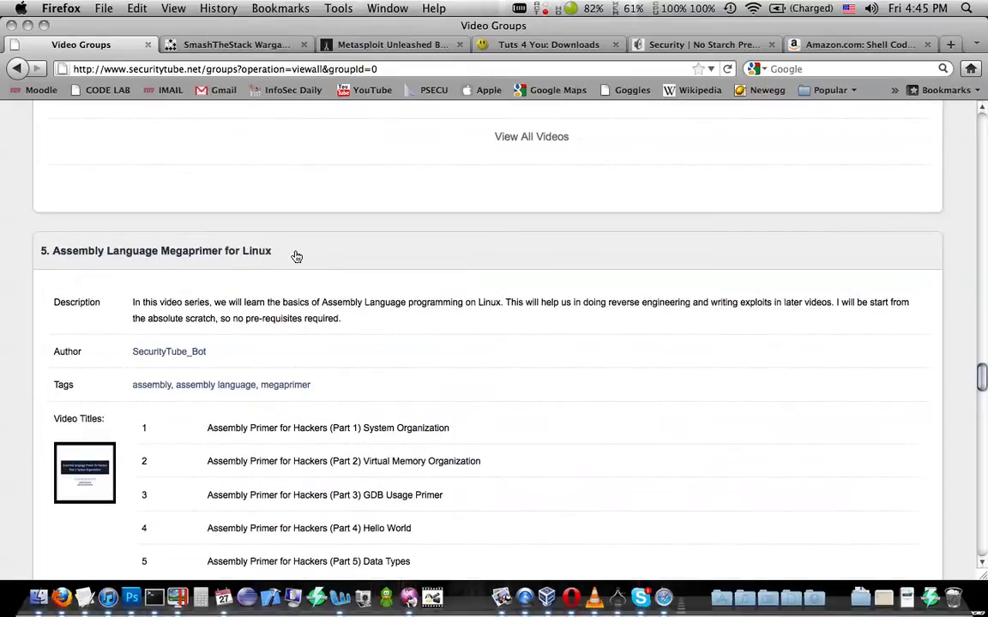
# - Highlight the Assembly Language Megaprimer for Linux heading and its description, then the Exploit Research heading
pyautogui.moveTo(297, 255); pyautogui.dragTo(124, 254)
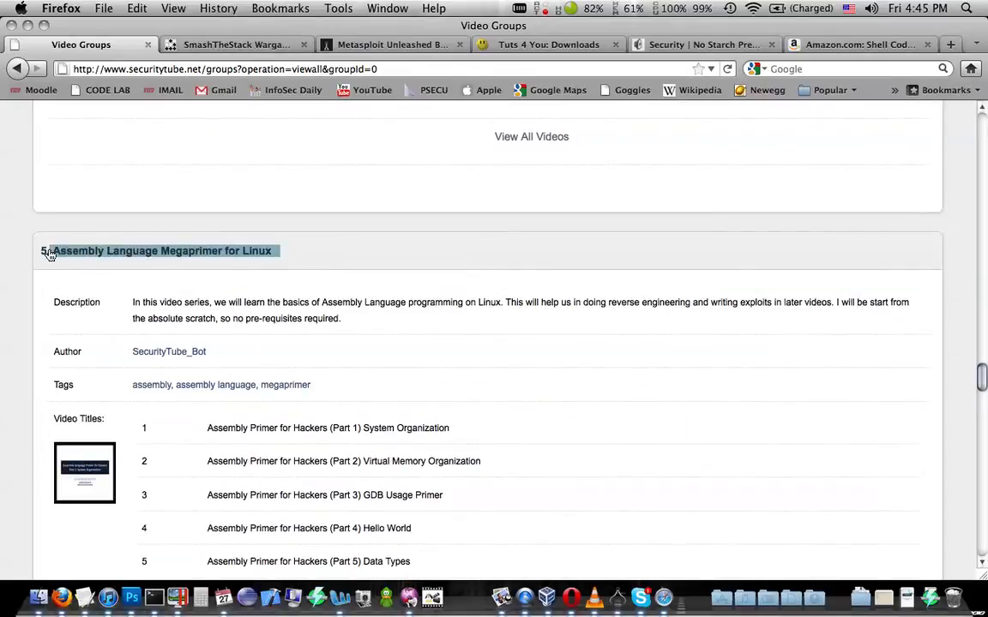
pyautogui.moveTo(342, 320); pyautogui.dragTo(120, 313)
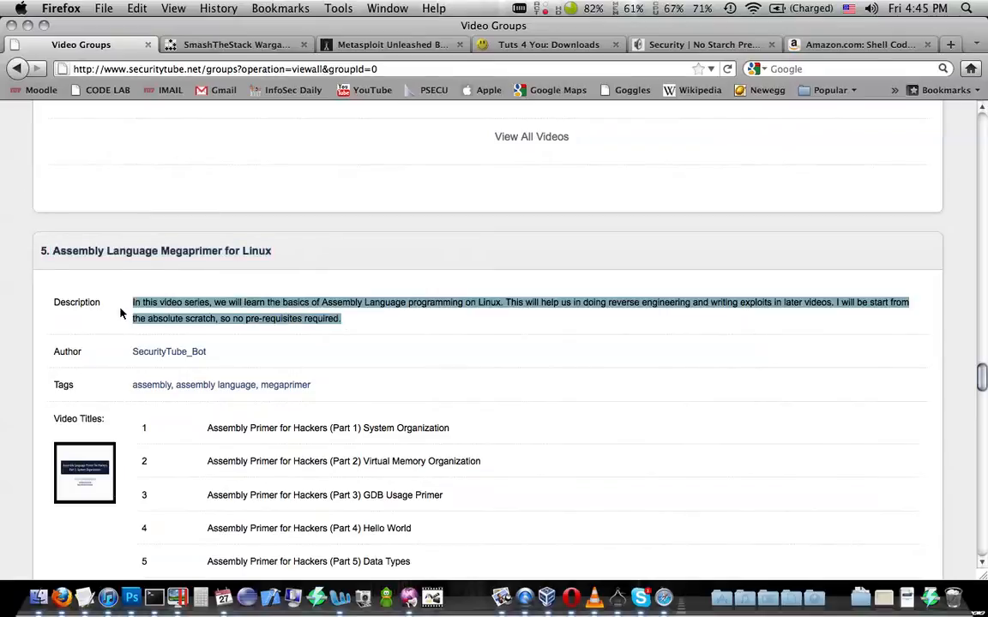
pyautogui.click(62, 302)
pyautogui.scroll(-5, 62, 302)
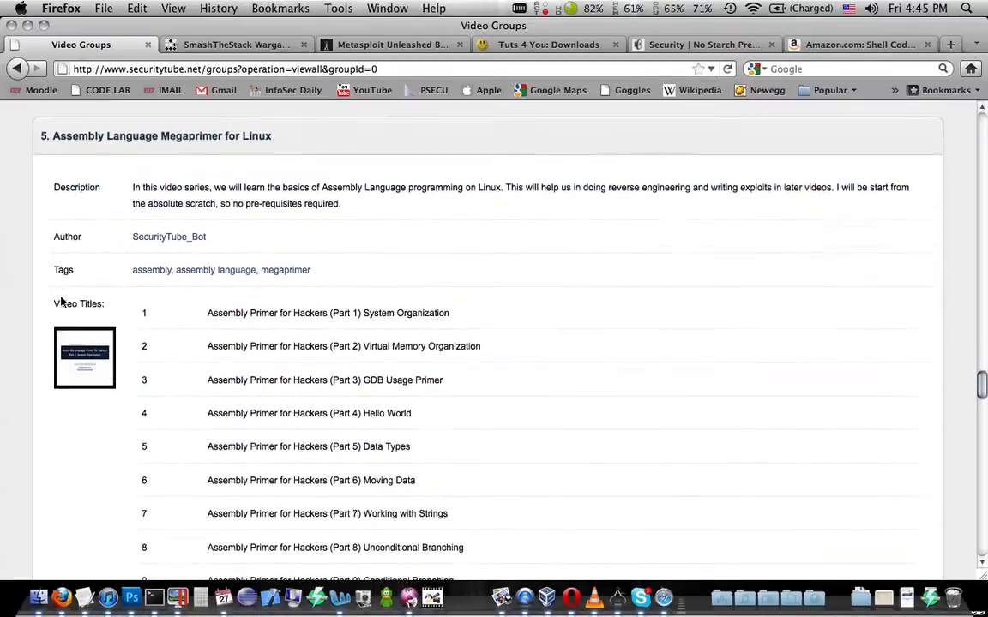
pyautogui.moveTo(207, 241)
pyautogui.mouseDown()
pyautogui.moveTo(431, 592)
pyautogui.moveTo(433, 383)
pyautogui.mouseUp()
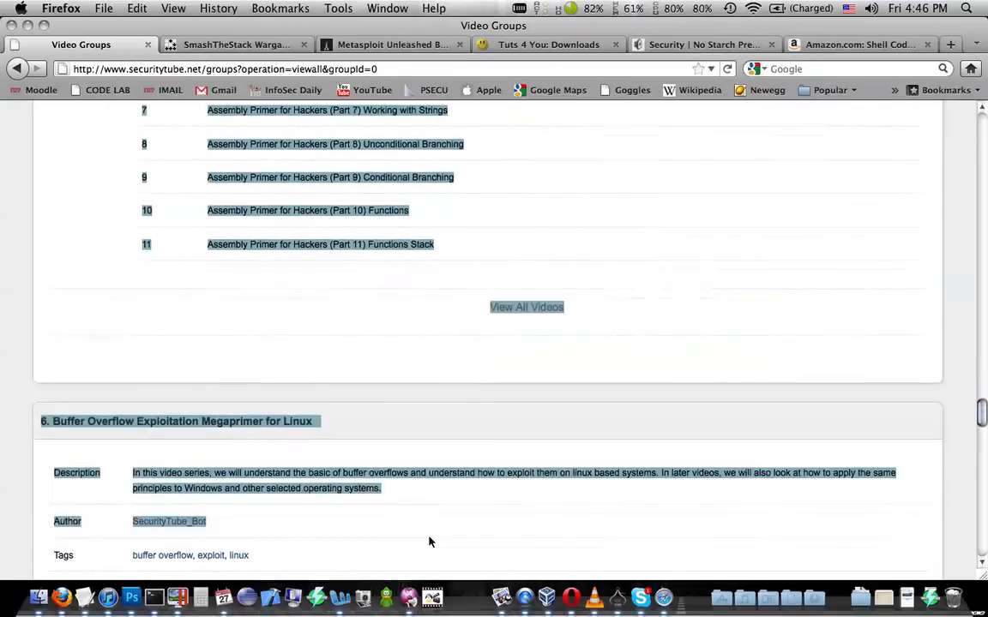
pyautogui.scroll(-4, 433, 383)
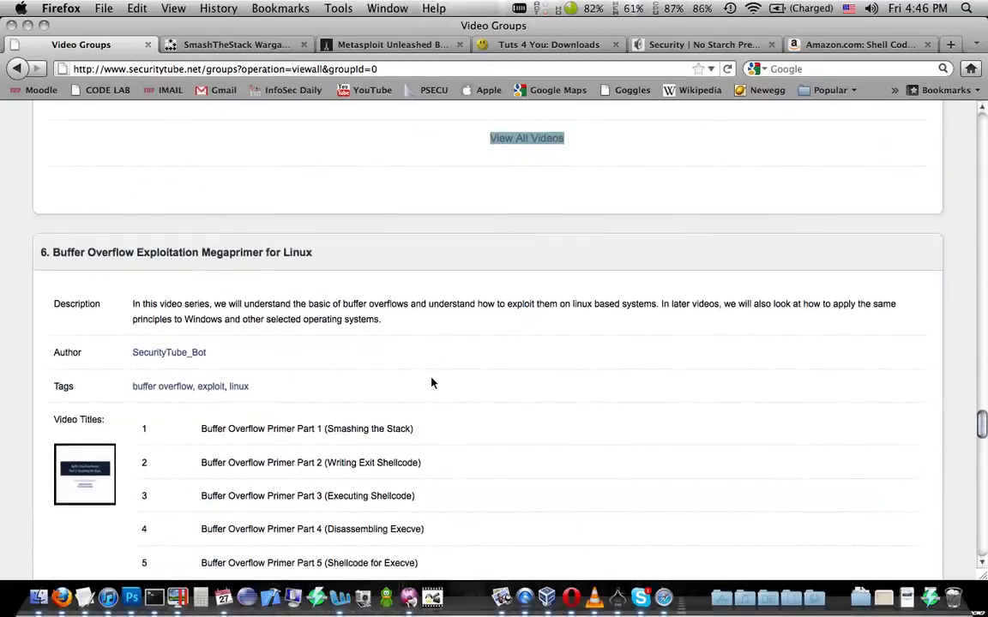
pyautogui.scroll(-1, 362, 257)
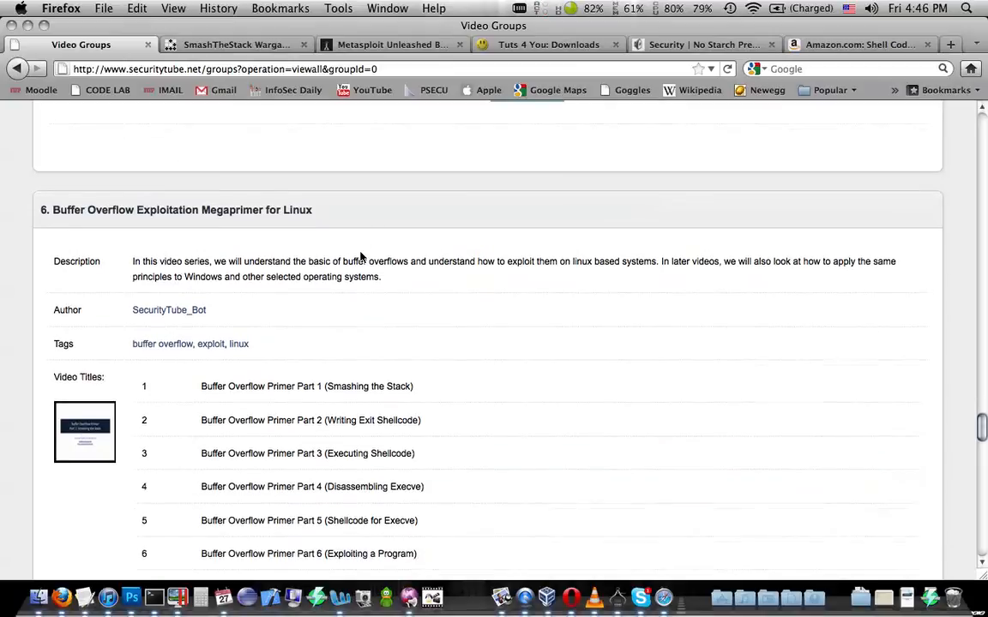
pyautogui.scroll(5, 359, 256)
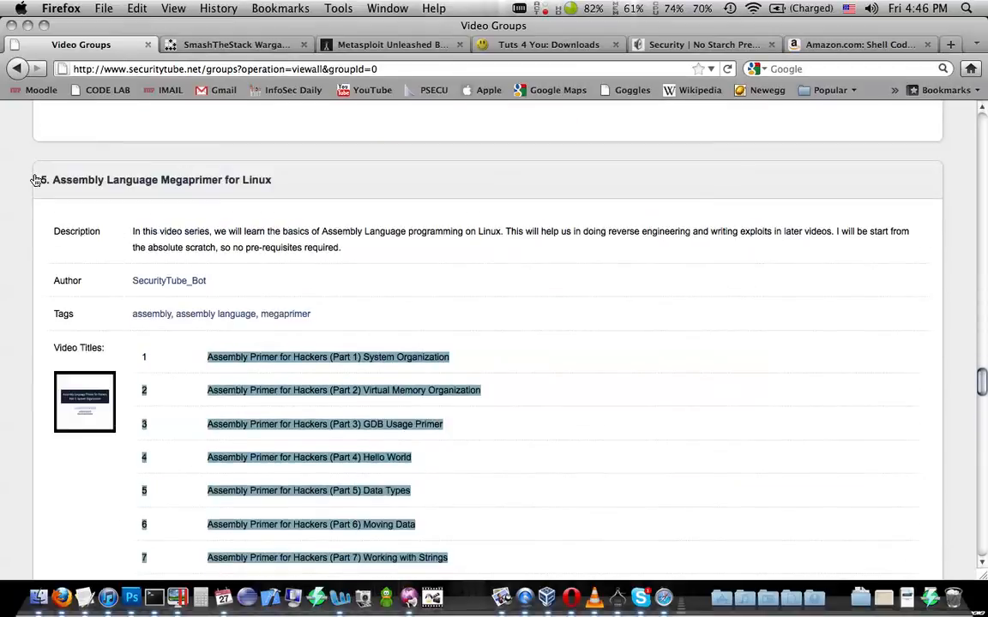
pyautogui.scroll(-8, 125, 279)
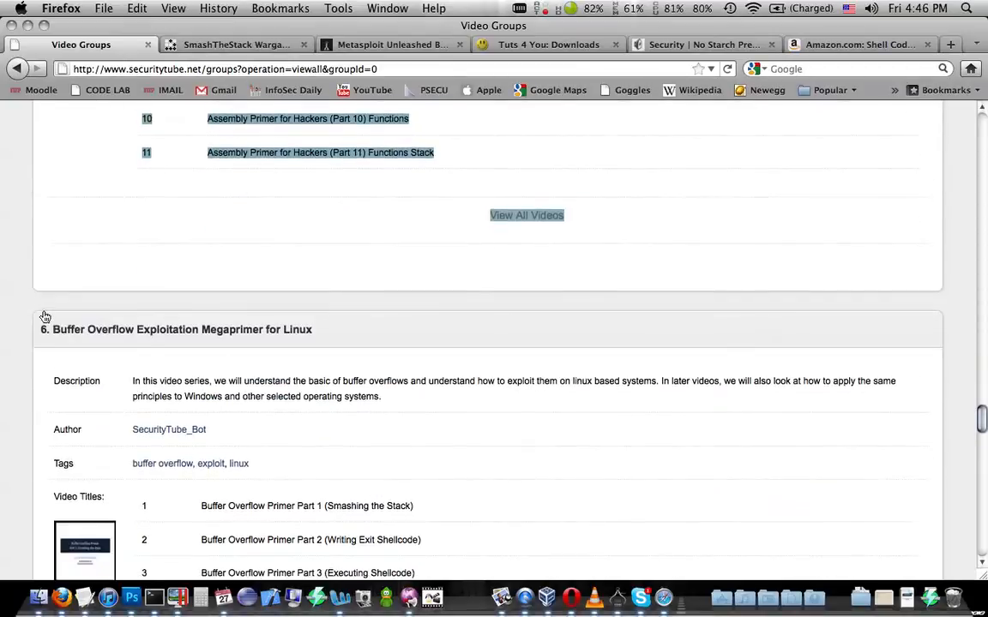
pyautogui.scroll(-2, 266, 300)
pyautogui.scroll(-8, 266, 300)
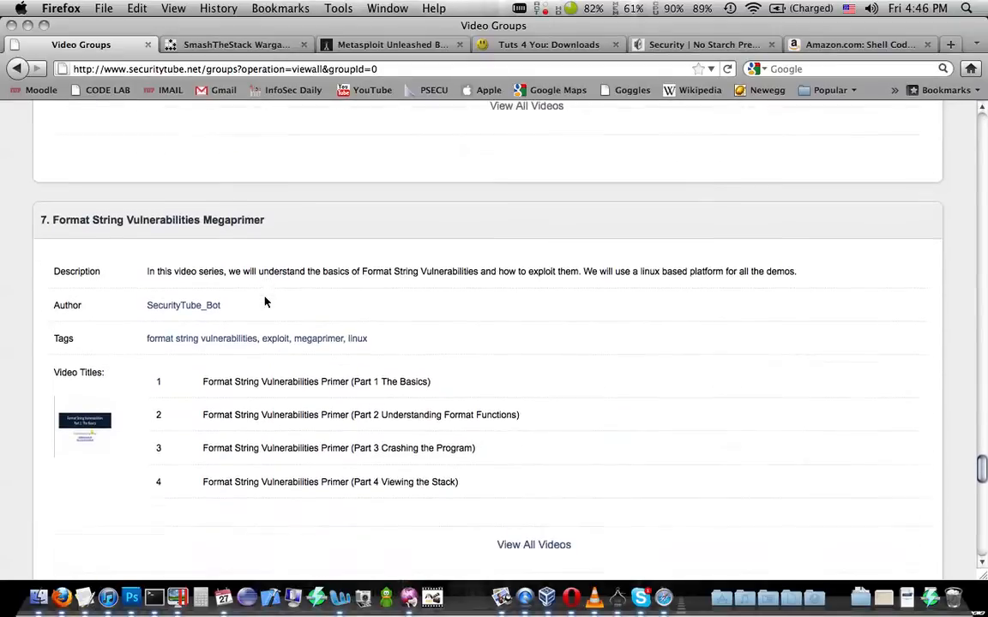
pyautogui.scroll(-4, 266, 300)
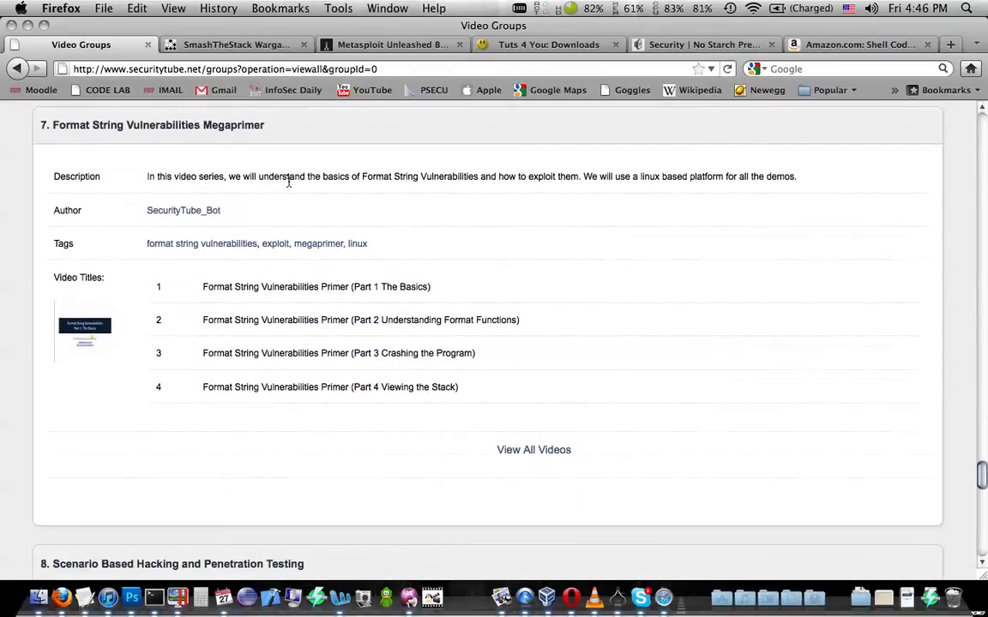
pyautogui.scroll(-8, 289, 183)
pyautogui.scroll(-5, 283, 222)
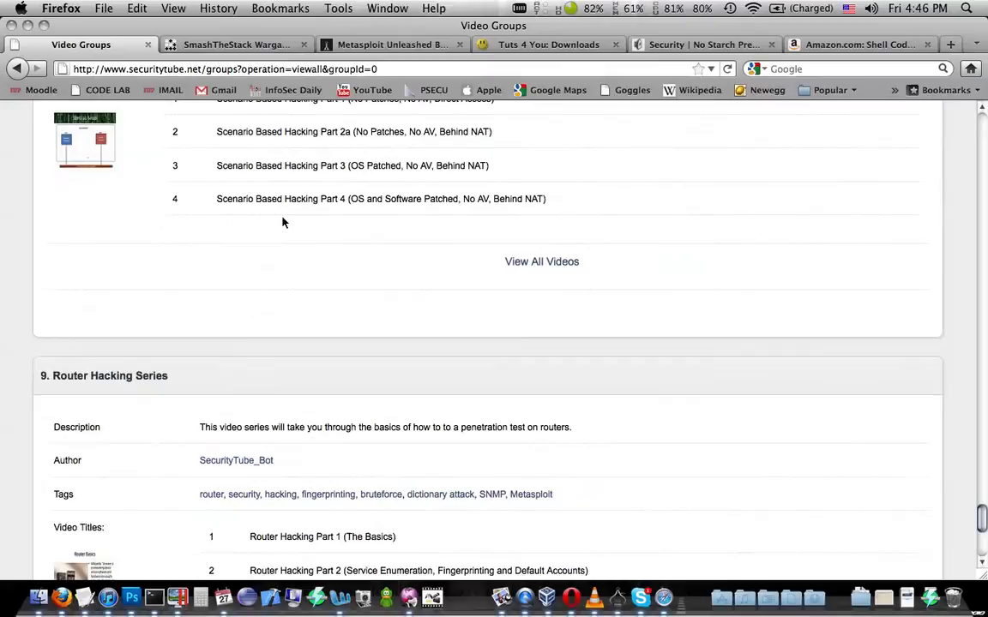
pyautogui.scroll(-5, 284, 222)
pyautogui.scroll(-5, 284, 222)
pyautogui.scroll(5, 284, 222)
pyautogui.scroll(5, 283, 222)
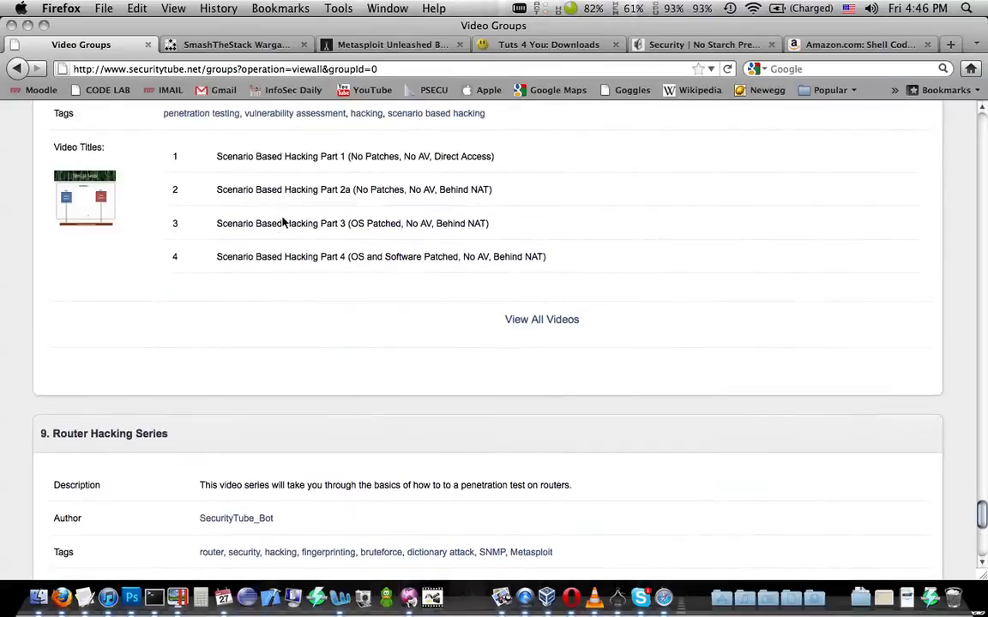
pyautogui.scroll(5, 284, 222)
pyautogui.scroll(5, 283, 222)
pyautogui.scroll(8, 284, 222)
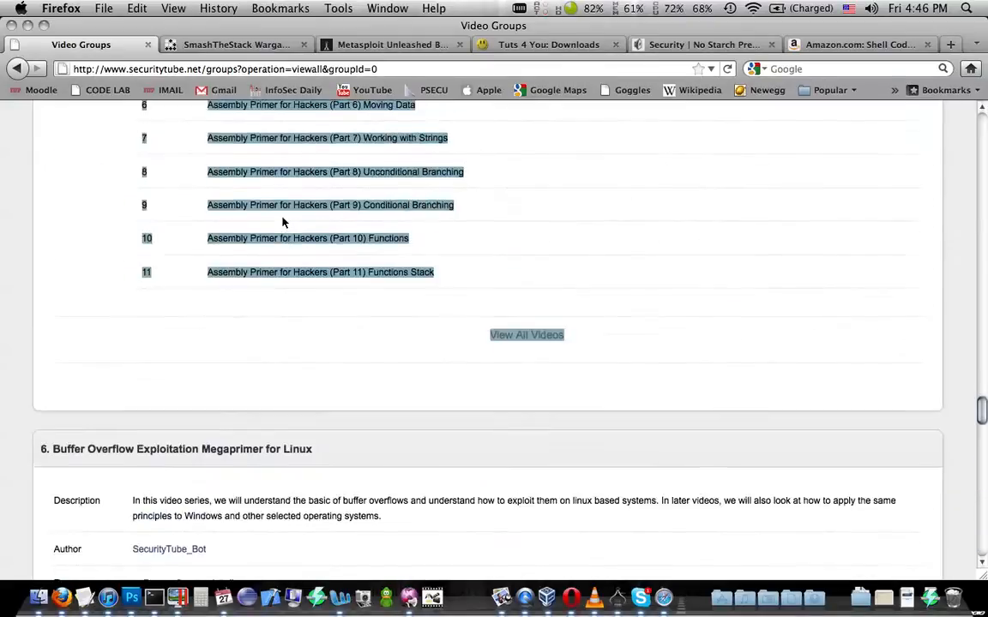
pyautogui.scroll(8, 284, 222)
pyautogui.scroll(8, 283, 222)
pyautogui.scroll(8, 284, 222)
pyautogui.scroll(-8, 284, 222)
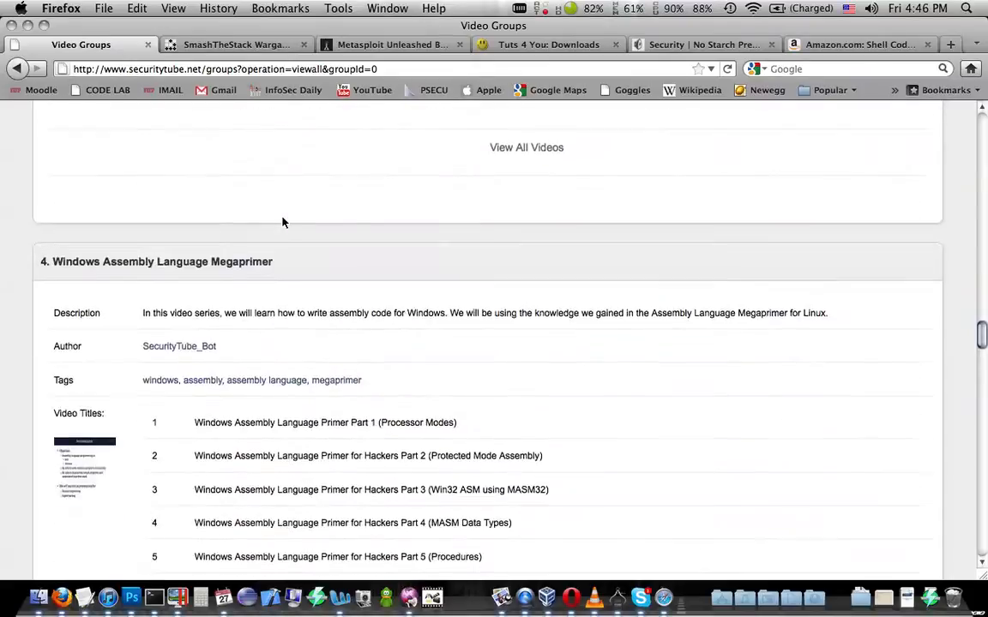
pyautogui.scroll(8, 284, 222)
pyautogui.scroll(3, 284, 222)
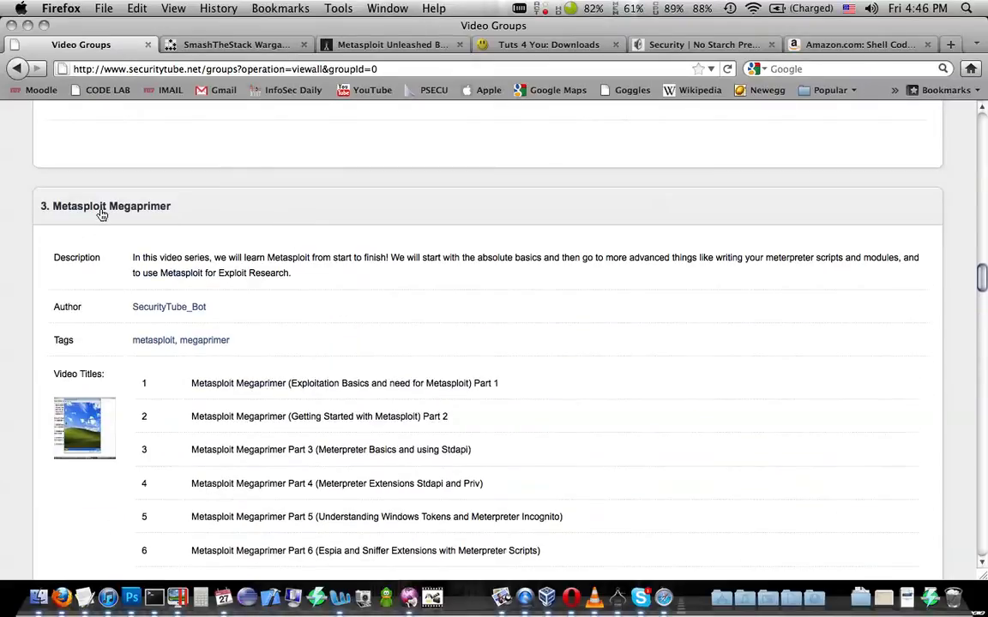
pyautogui.scroll(8, 374, 266)
pyautogui.scroll(8, 373, 267)
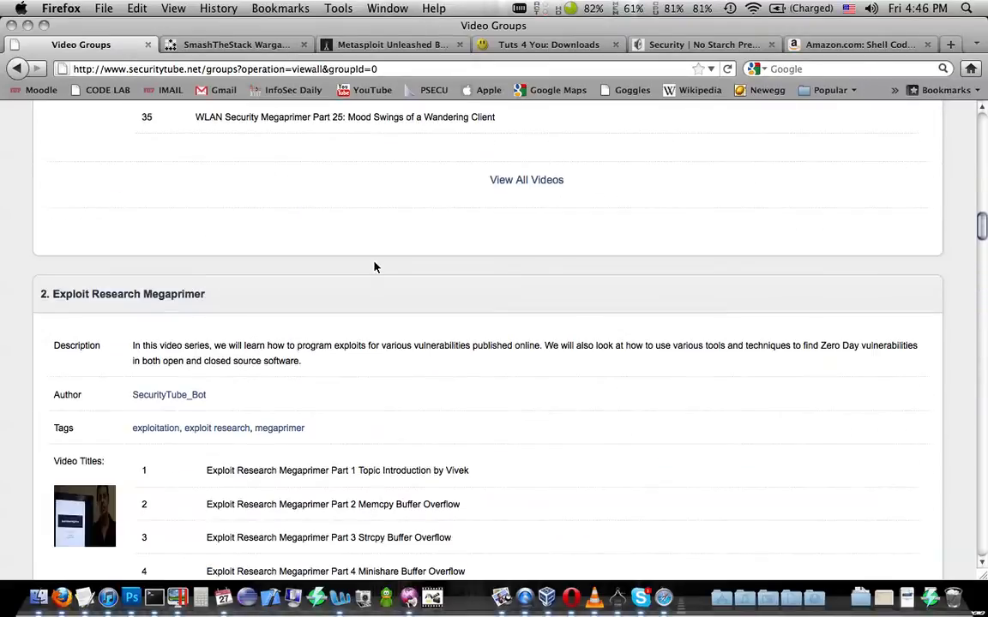
pyautogui.scroll(-3, 374, 267)
pyautogui.scroll(-2, 374, 266)
pyautogui.moveTo(214, 178); pyautogui.dragTo(3, 175)
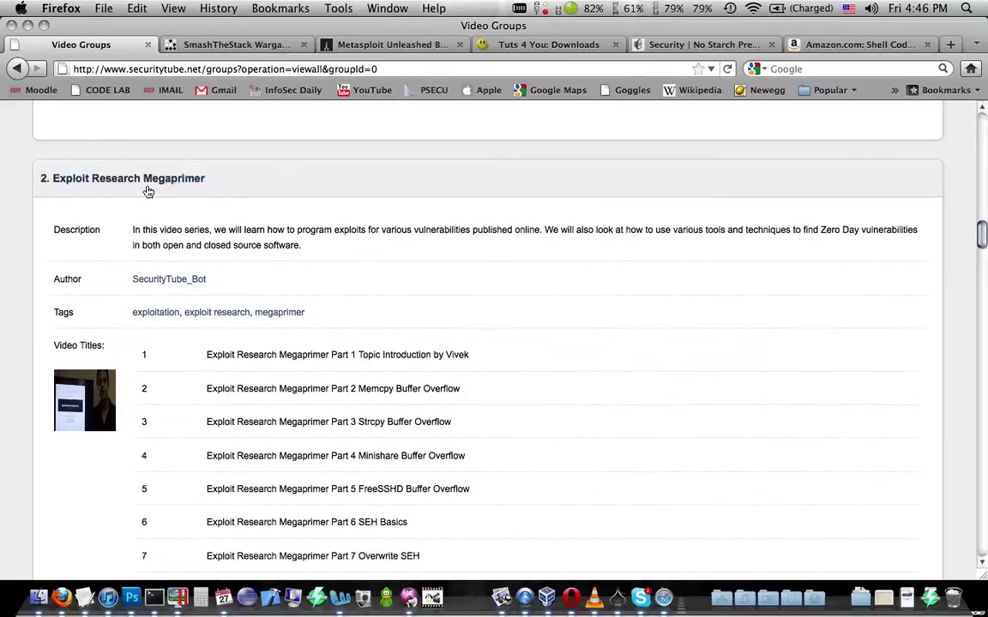
pyautogui.click(422, 234)
pyautogui.scroll(1, 421, 234)
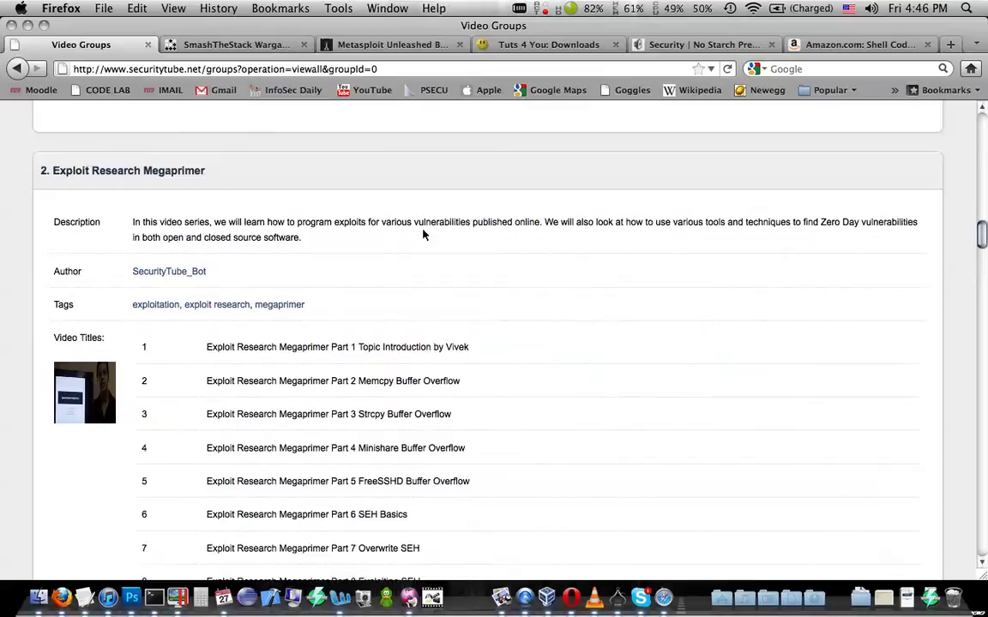
pyautogui.scroll(4, 422, 234)
pyautogui.scroll(5, 422, 234)
pyautogui.scroll(5, 422, 234)
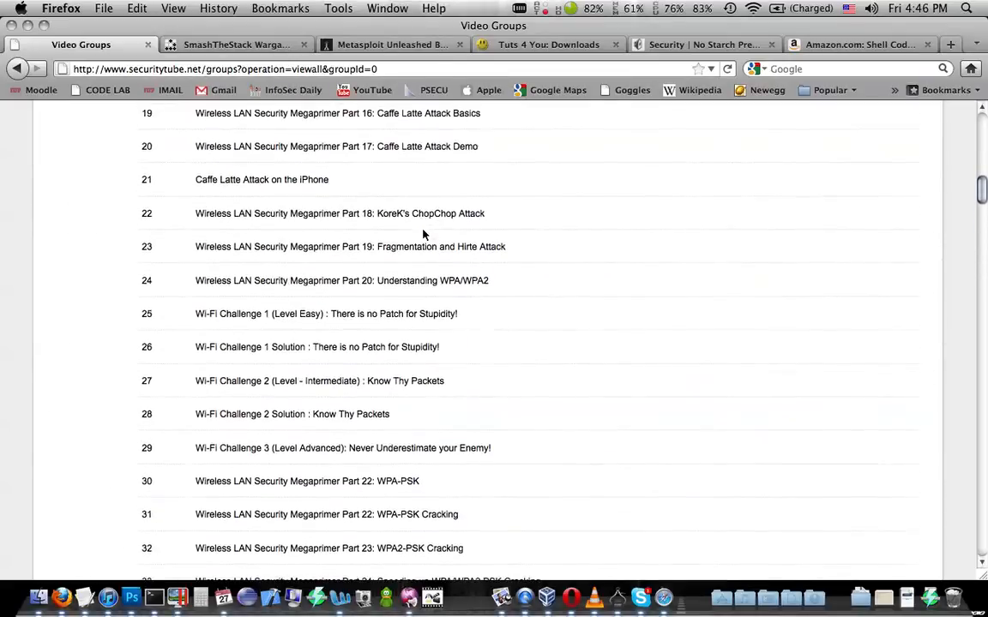
pyautogui.scroll(8, 422, 234)
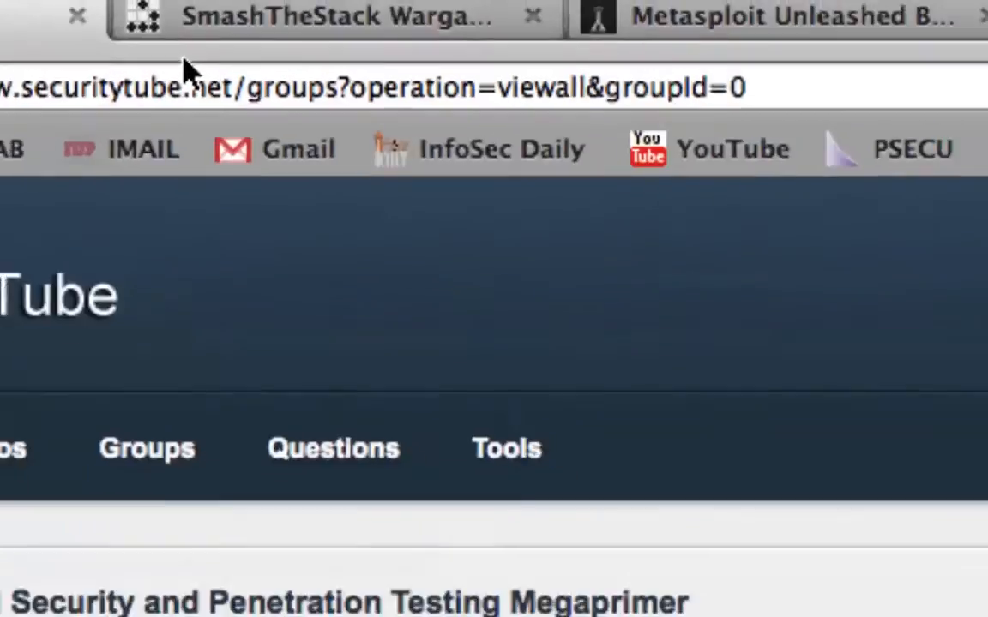
# - Highlight the securitytube.net address and close the Video Groups tab
pyautogui.moveTo(463, 91); pyautogui.dragTo(40, 91)
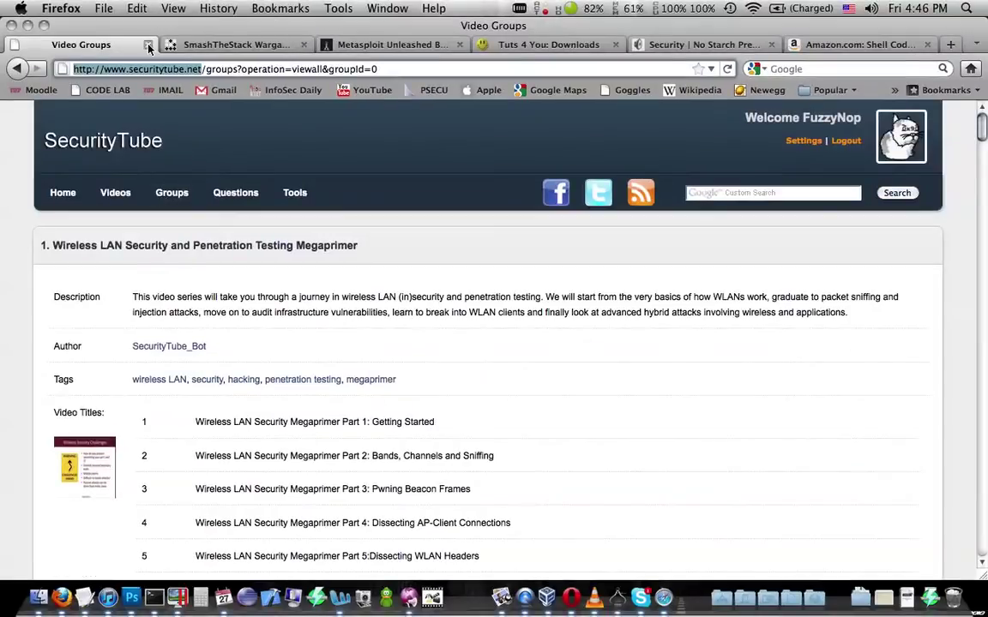
pyautogui.click(146, 44)
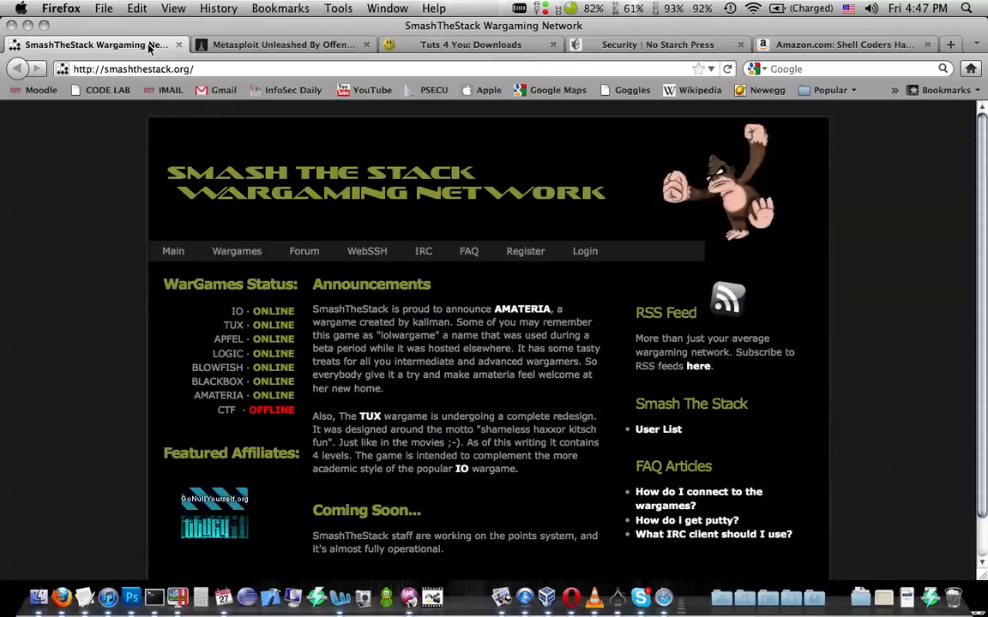
pyautogui.scroll(-3, 452, 342)
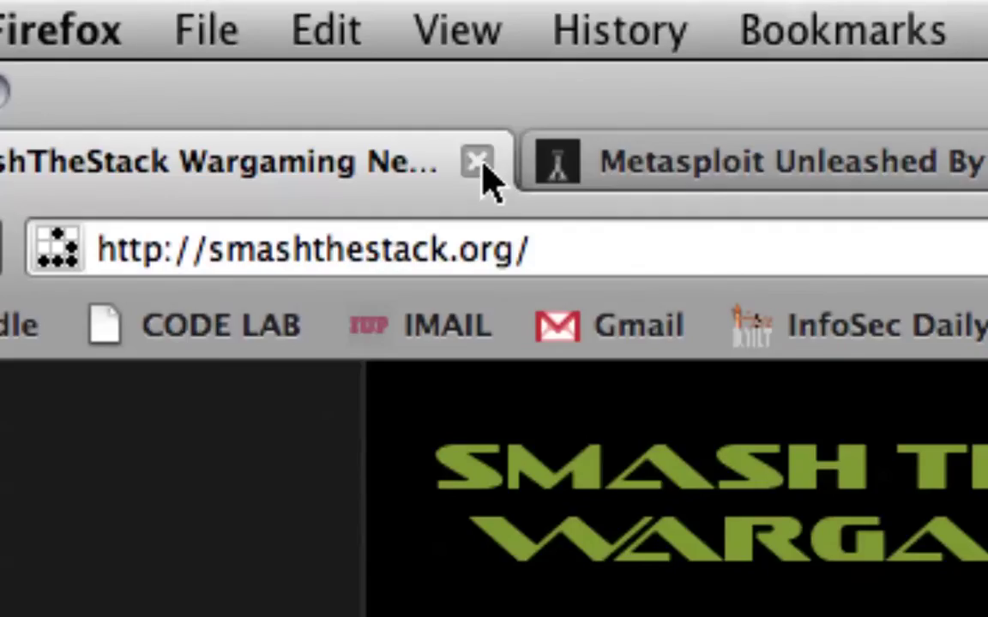
# - Close the SmashTheStack tab, revealing the Metasploit Unleashed course page
pyautogui.click(478, 162)
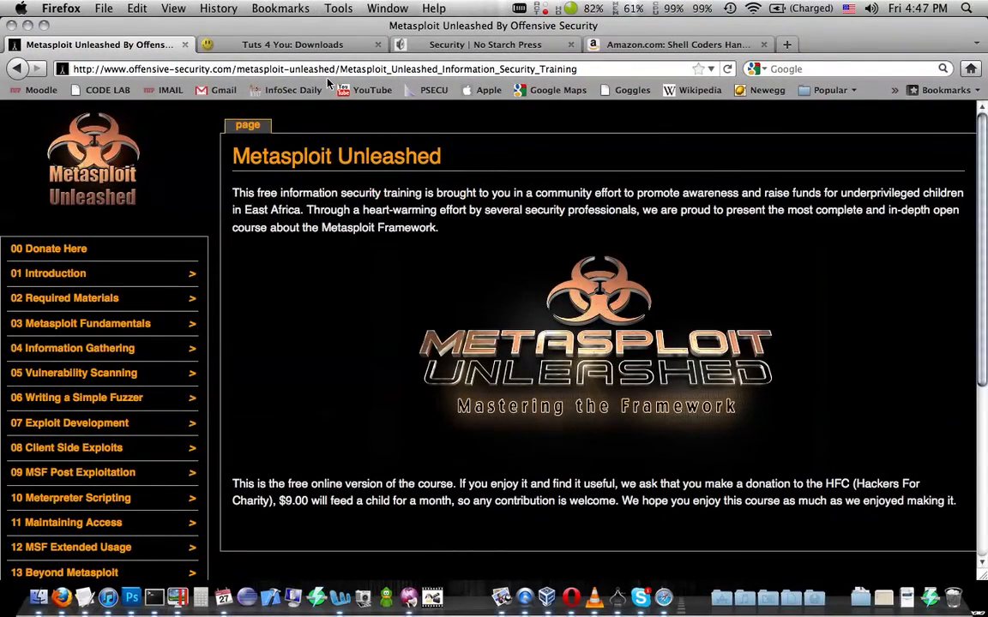
pyautogui.scroll(-10, 319, 236)
pyautogui.scroll(8, 319, 236)
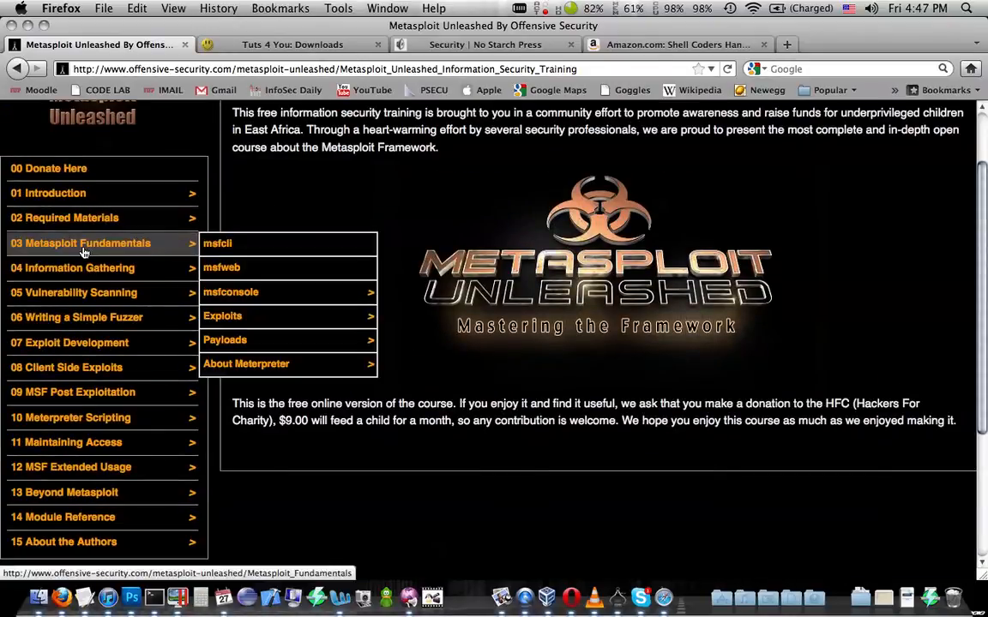
pyautogui.moveTo(67, 448)
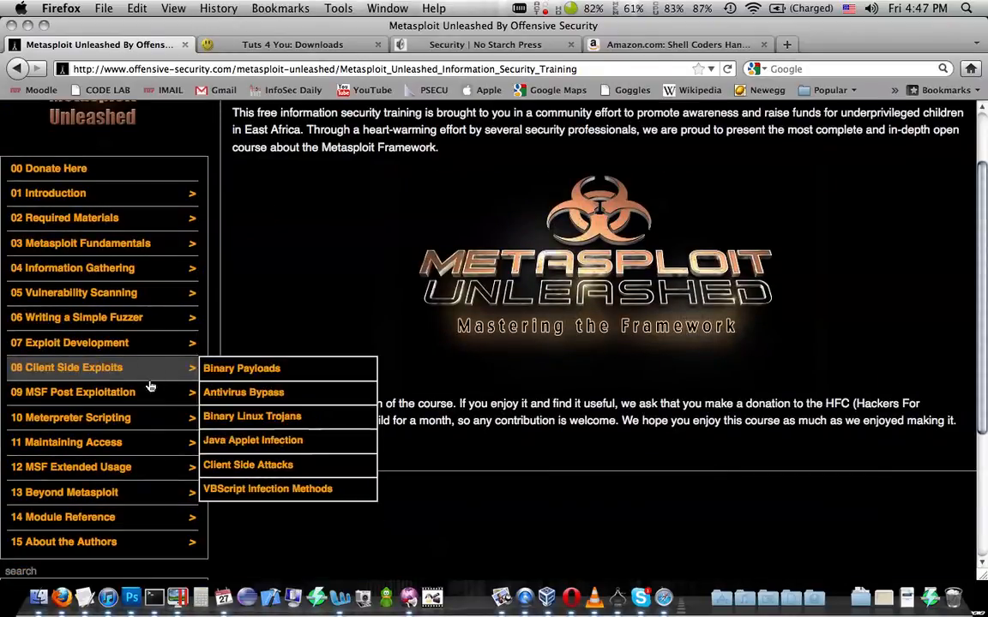
pyautogui.click(99, 269)
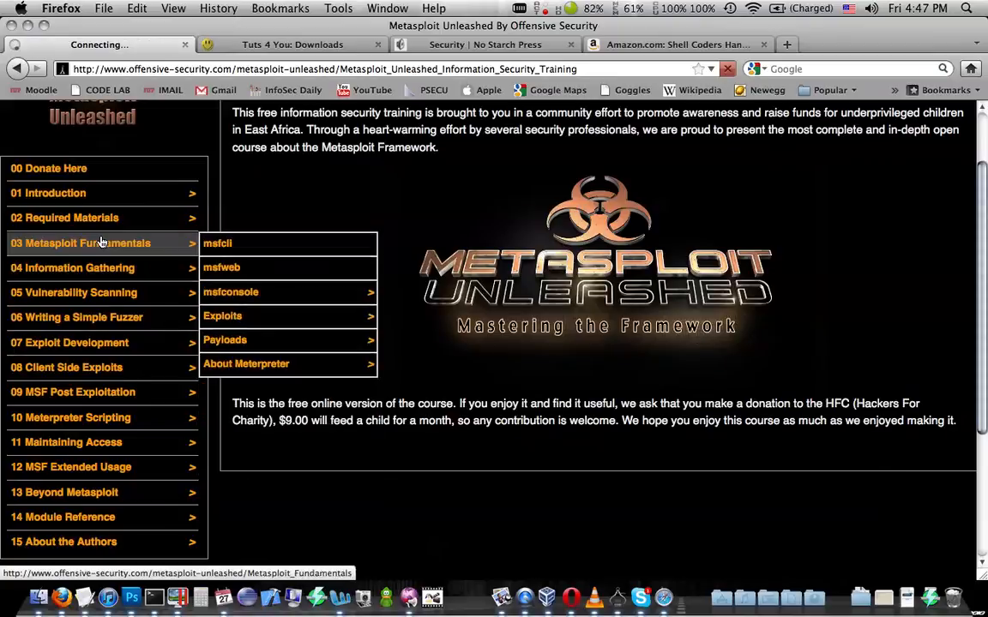
pyautogui.click(101, 243)
pyautogui.scroll(-1, 128, 176)
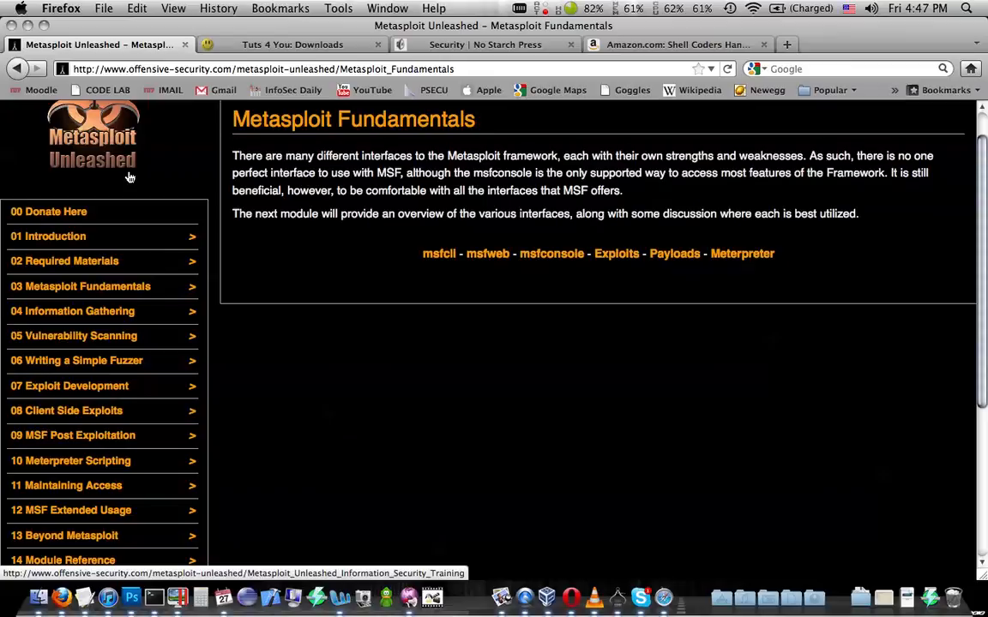
pyautogui.scroll(-2, 128, 177)
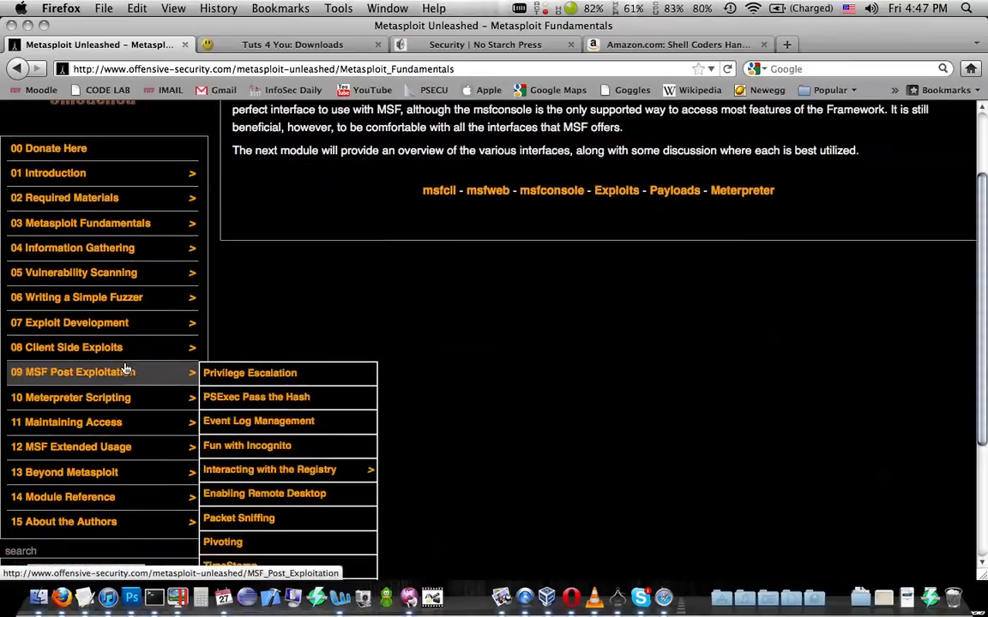
pyautogui.scroll(-3, 127, 366)
pyautogui.scroll(5, 127, 366)
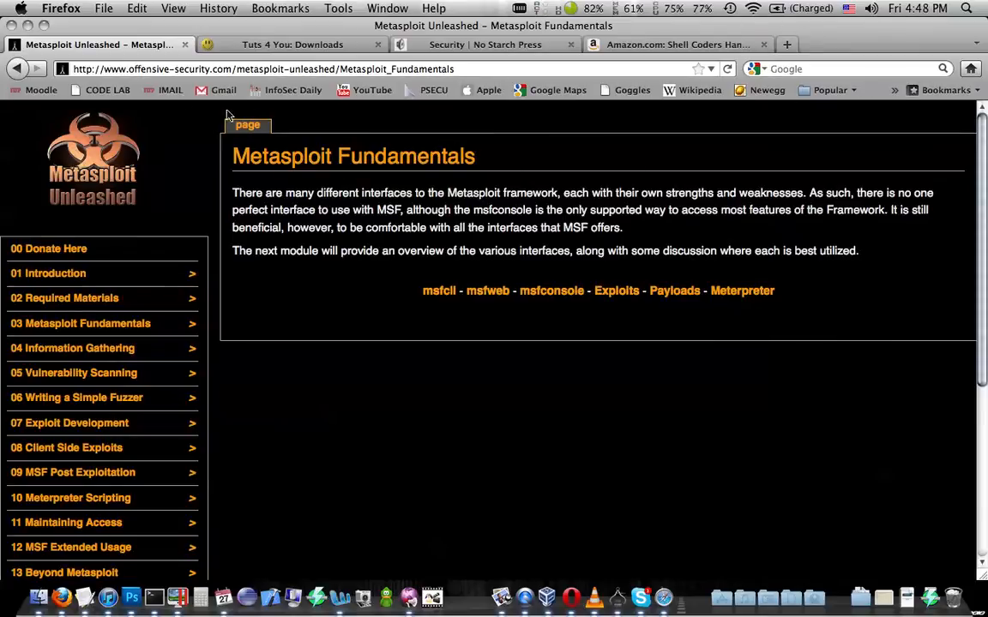
pyautogui.moveTo(103, 69); pyautogui.dragTo(232, 69)
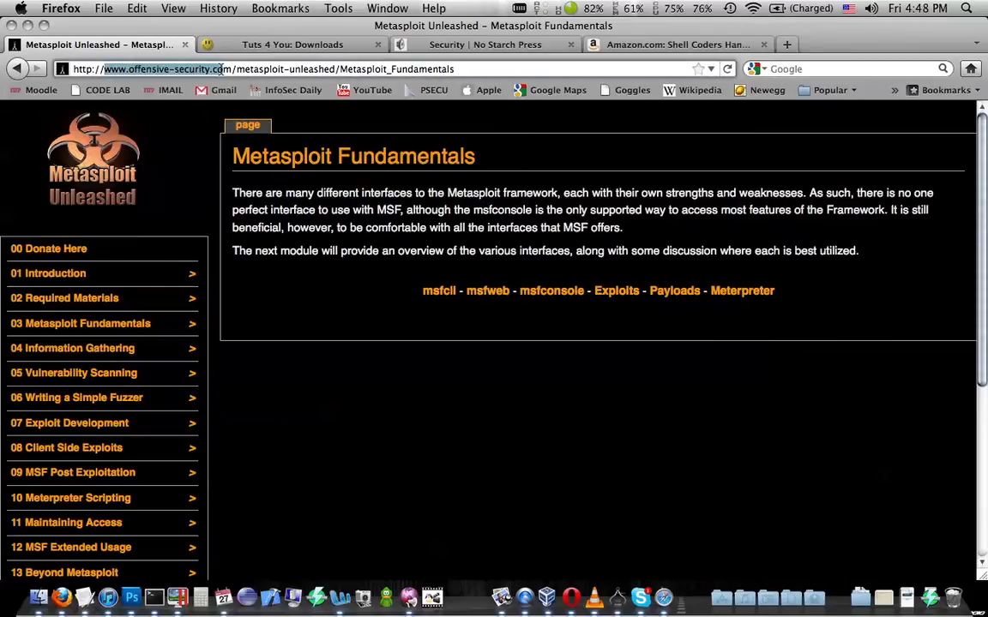
# - Close the Metasploit Unleashed tab and point out the tuts4you domain in the address
pyautogui.click(185, 46)
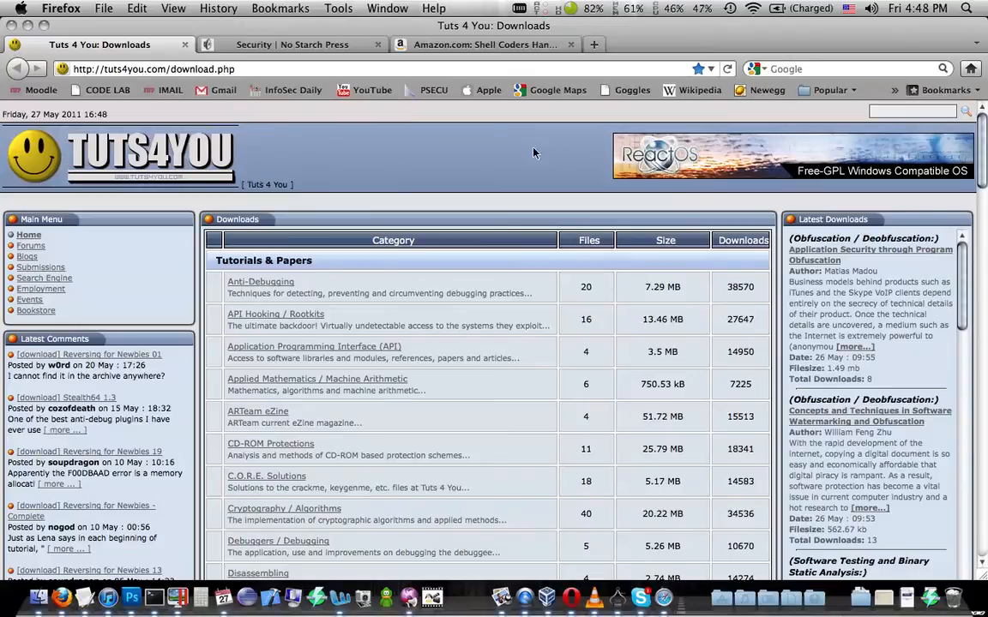
pyautogui.scroll(-3, 534, 153)
pyautogui.scroll(-2, 549, 155)
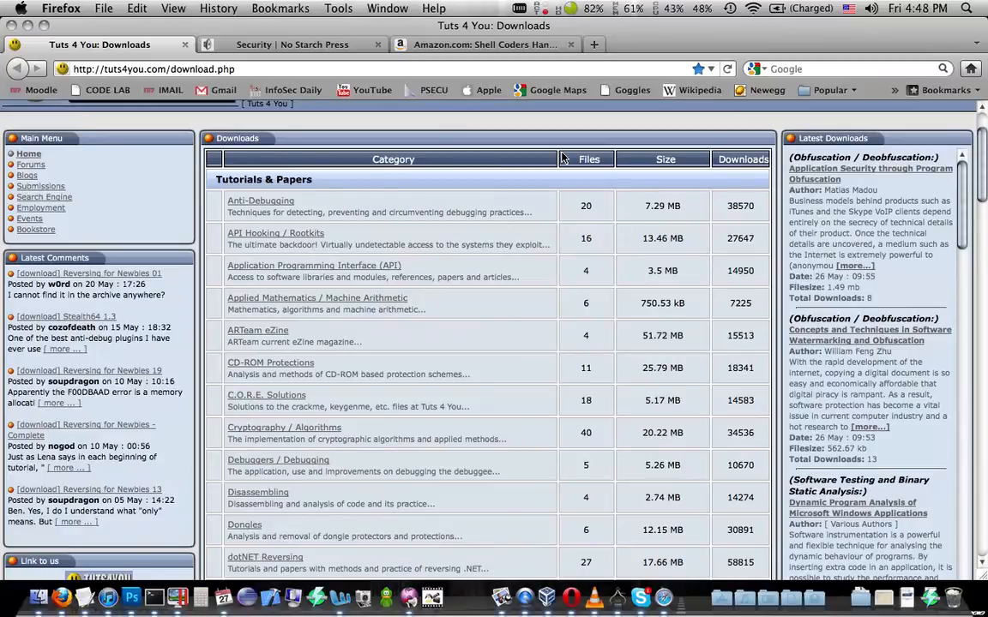
pyautogui.scroll(-8, 562, 158)
pyautogui.scroll(-3, 562, 158)
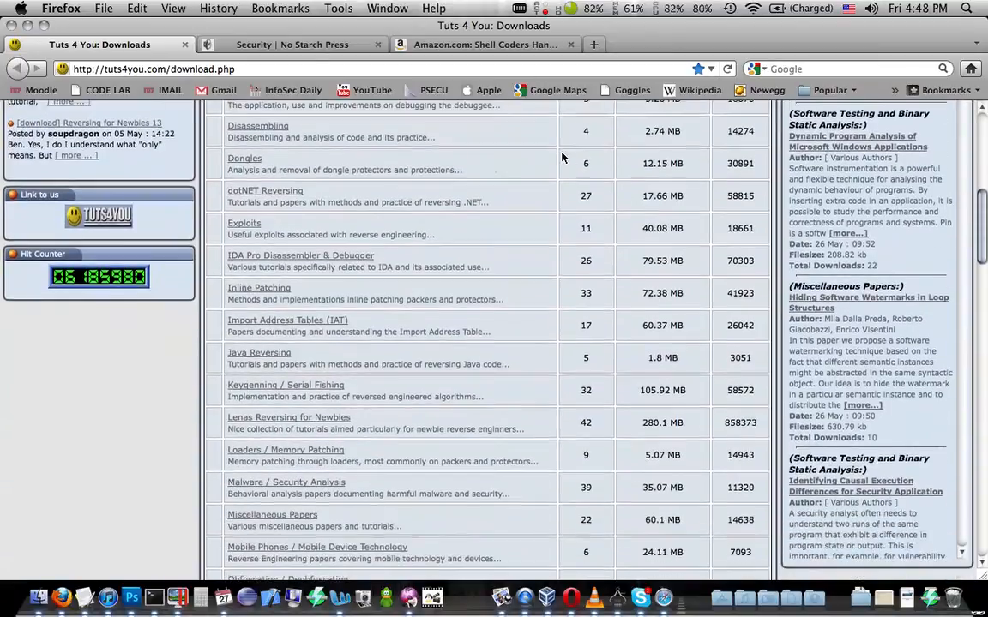
pyautogui.scroll(-6, 562, 157)
pyautogui.scroll(-4, 563, 157)
pyautogui.scroll(-3, 563, 157)
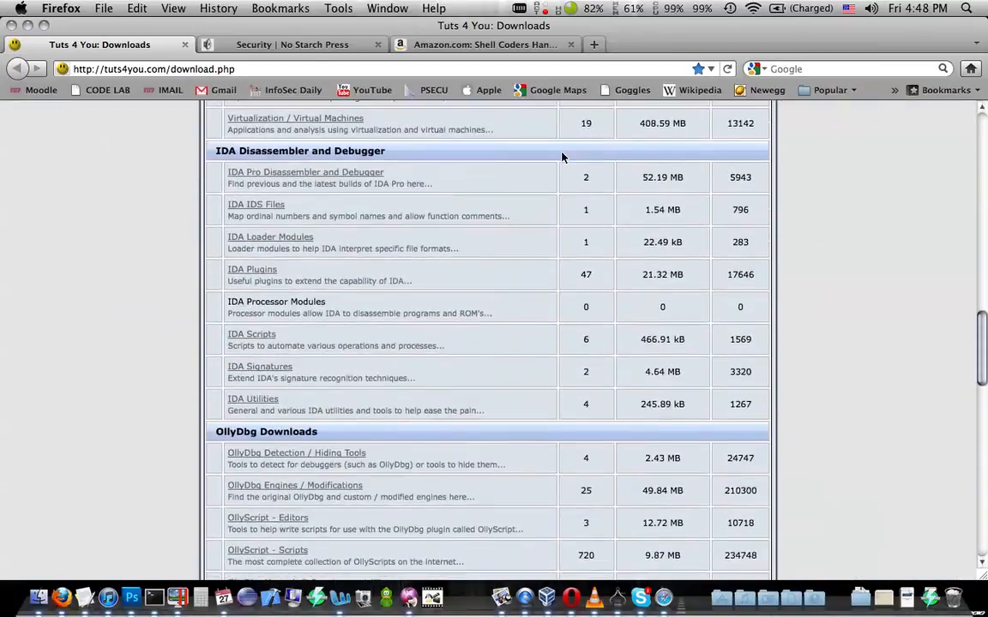
pyautogui.scroll(-3, 562, 158)
pyautogui.scroll(2, 562, 158)
pyautogui.scroll(1, 563, 158)
pyautogui.scroll(-5, 563, 158)
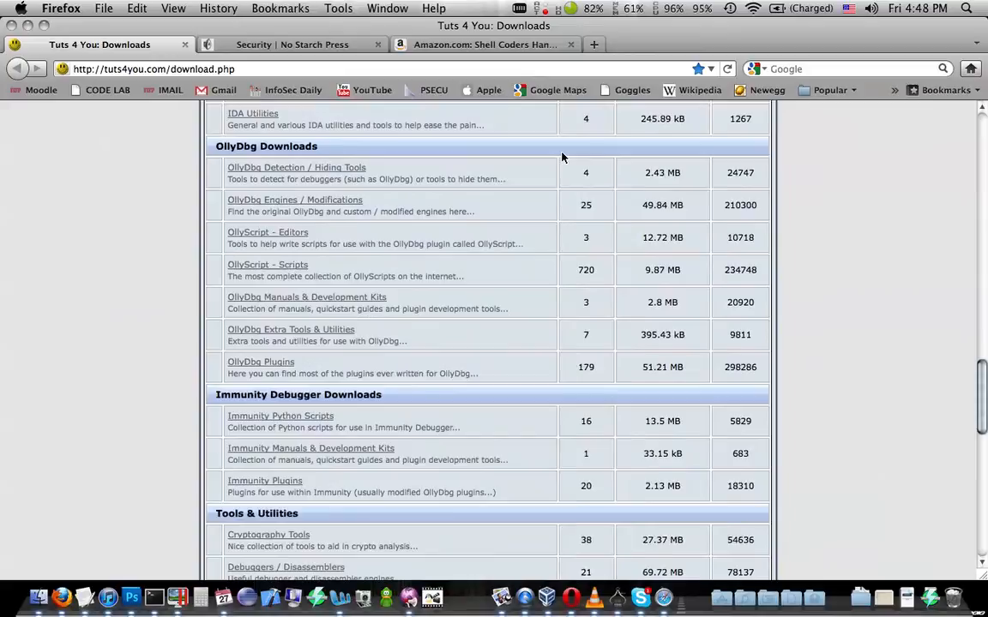
pyautogui.scroll(-3, 563, 157)
pyautogui.scroll(-4, 563, 158)
pyautogui.scroll(-2, 562, 158)
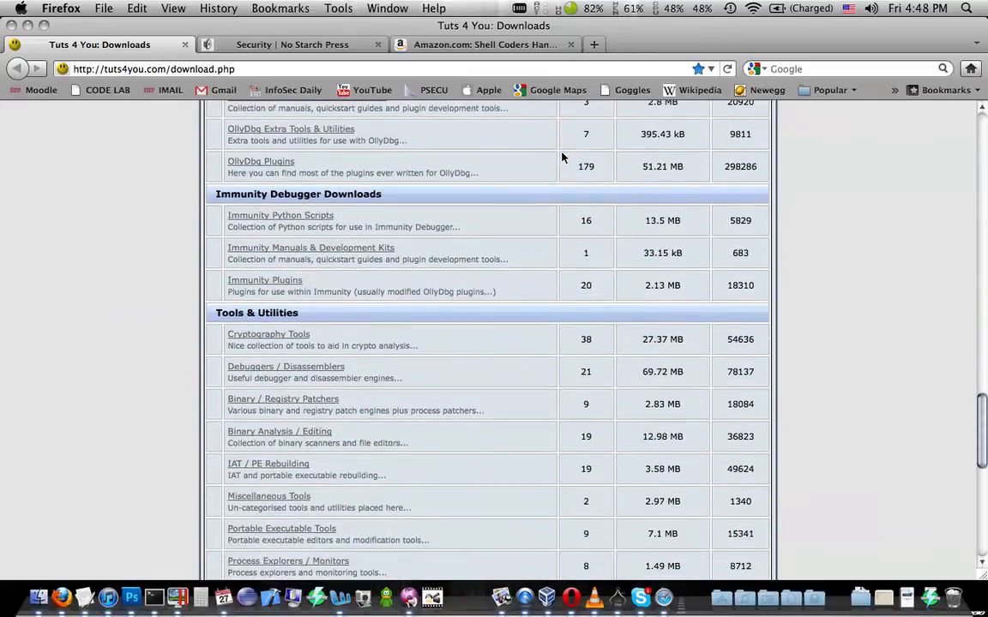
pyautogui.scroll(-1, 563, 158)
pyautogui.scroll(-1, 562, 157)
pyautogui.scroll(-4, 562, 158)
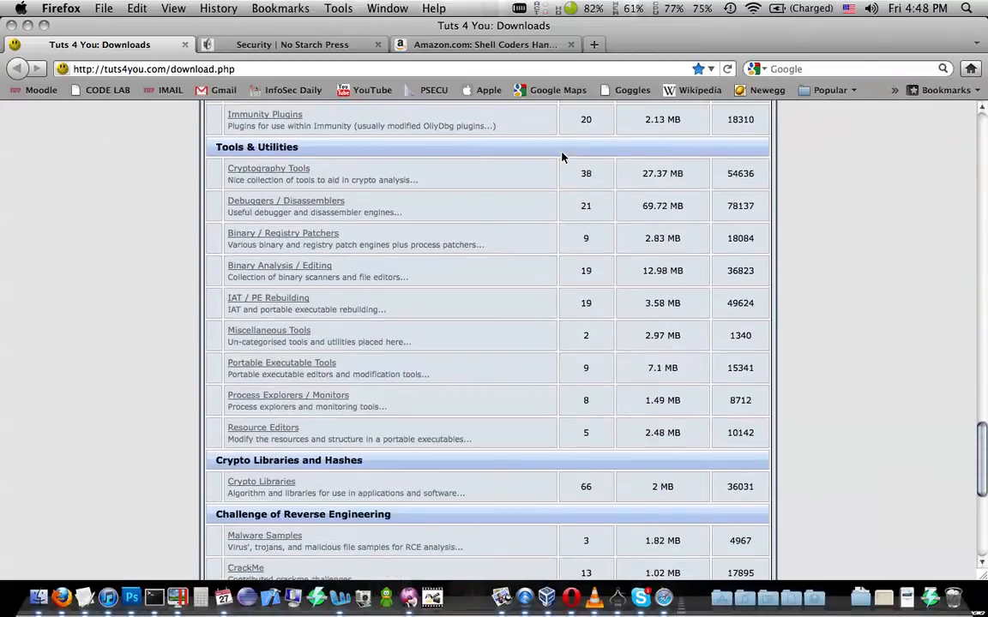
pyautogui.scroll(-1, 563, 157)
pyautogui.scroll(-1, 562, 158)
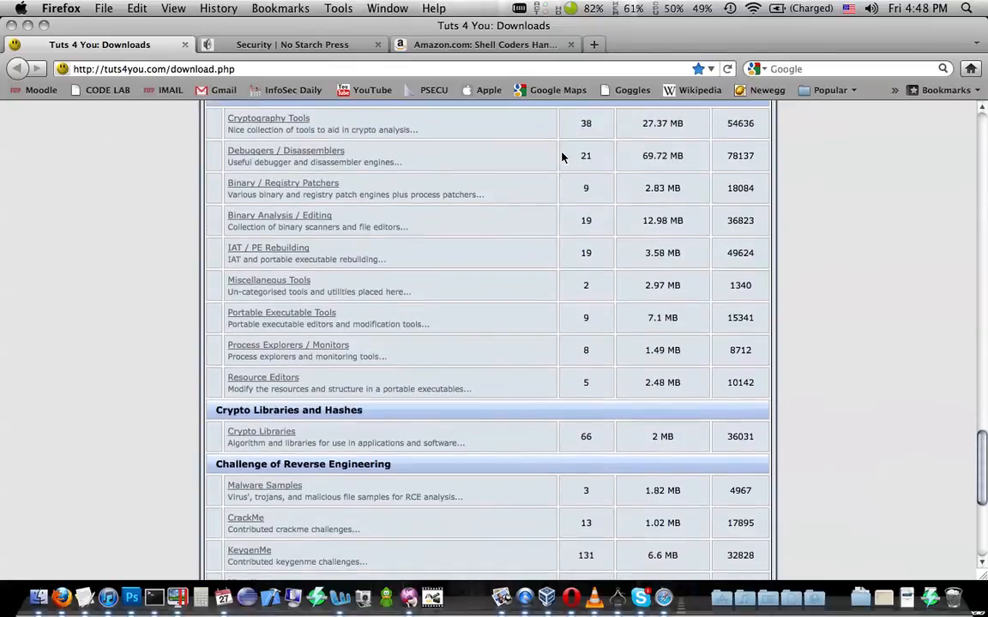
pyautogui.scroll(-4, 562, 158)
pyautogui.scroll(-3, 562, 158)
pyautogui.scroll(10, 562, 158)
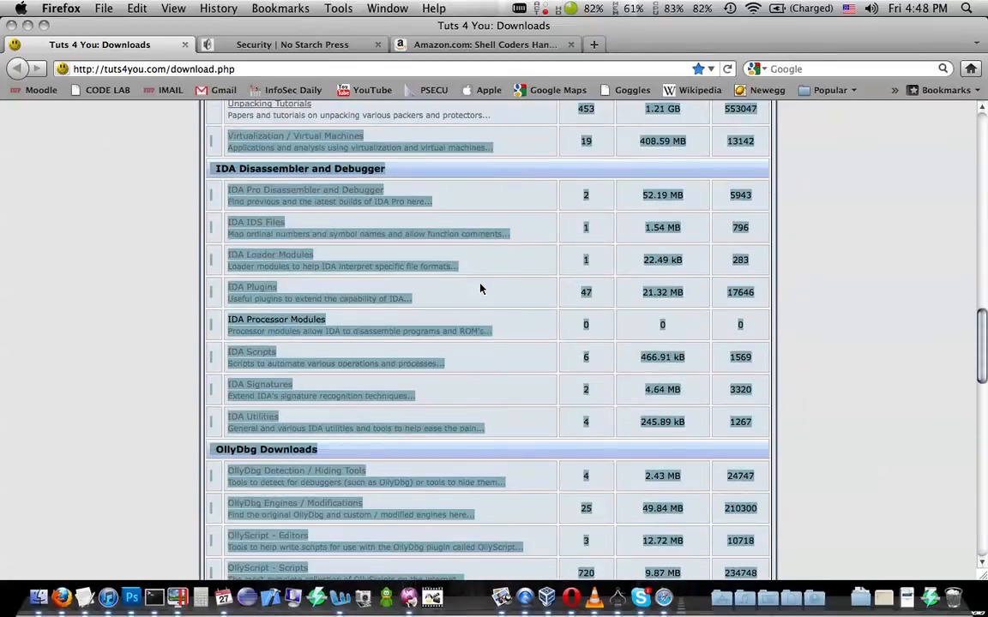
pyautogui.scroll(5, 480, 288)
pyautogui.scroll(5, 480, 289)
pyautogui.scroll(5, 480, 289)
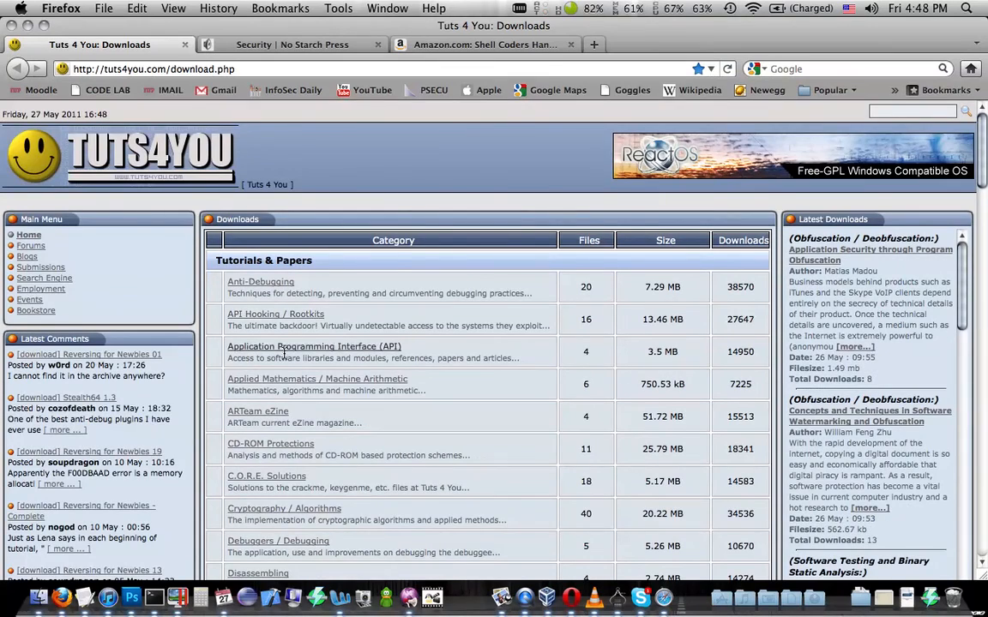
pyautogui.scroll(-2, 311, 137)
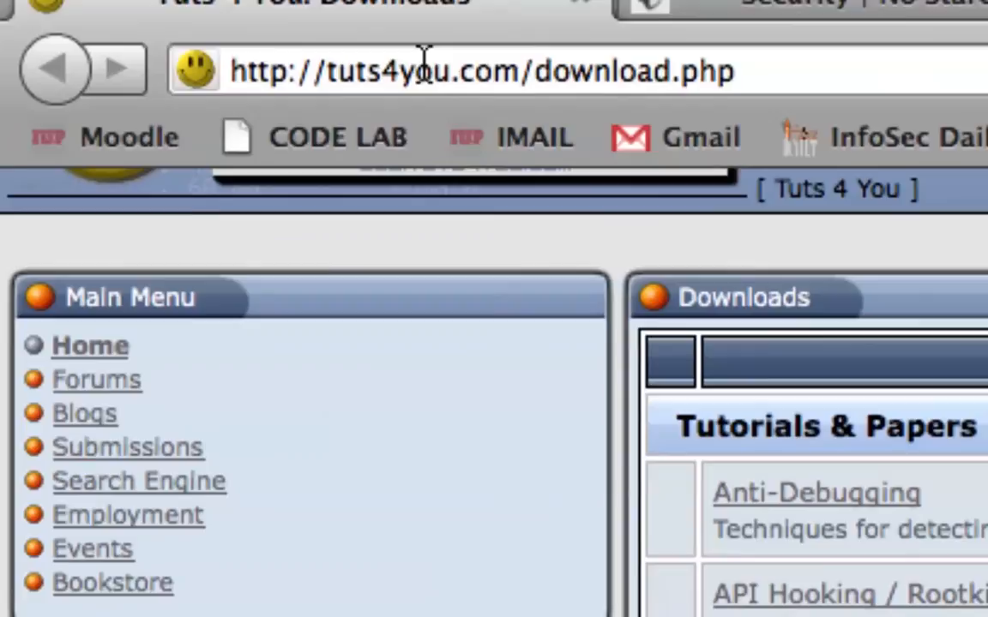
pyautogui.moveTo(523, 72); pyautogui.dragTo(319, 81)
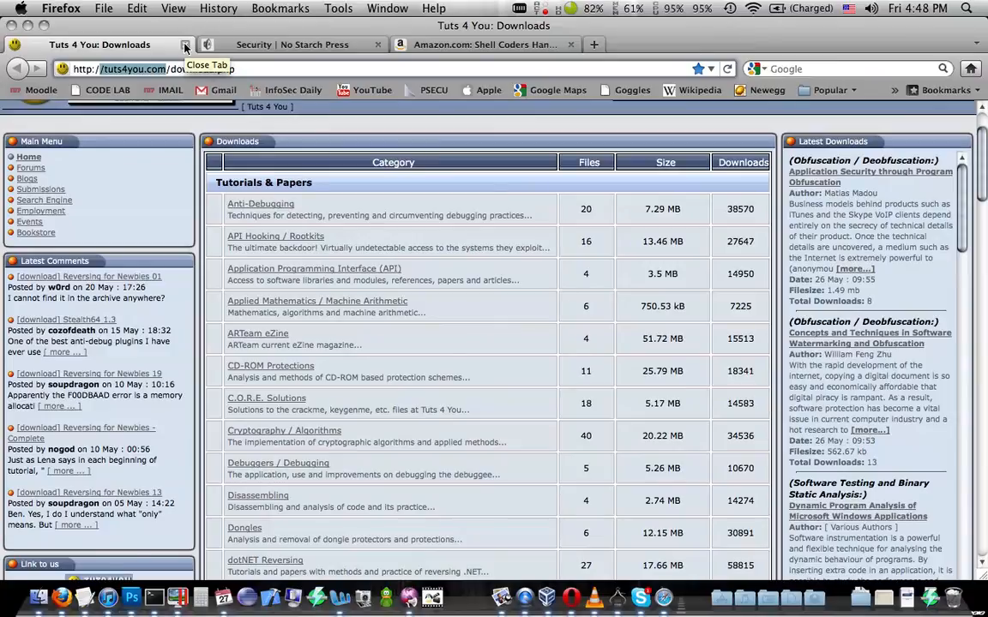
pyautogui.click(185, 48)
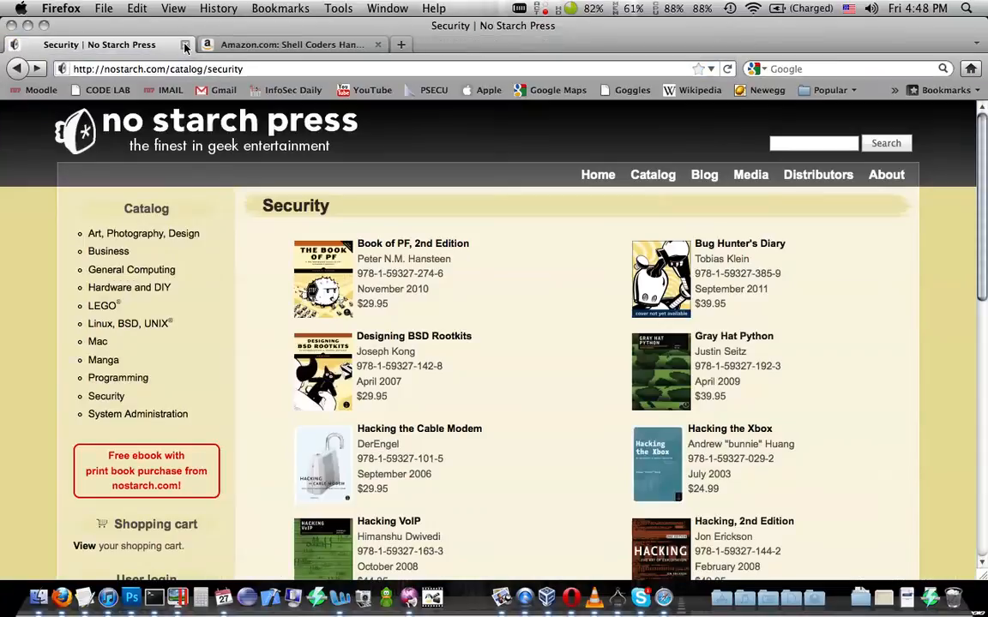
pyautogui.scroll(-8, 781, 360)
pyautogui.scroll(3, 781, 360)
pyautogui.scroll(1, 787, 179)
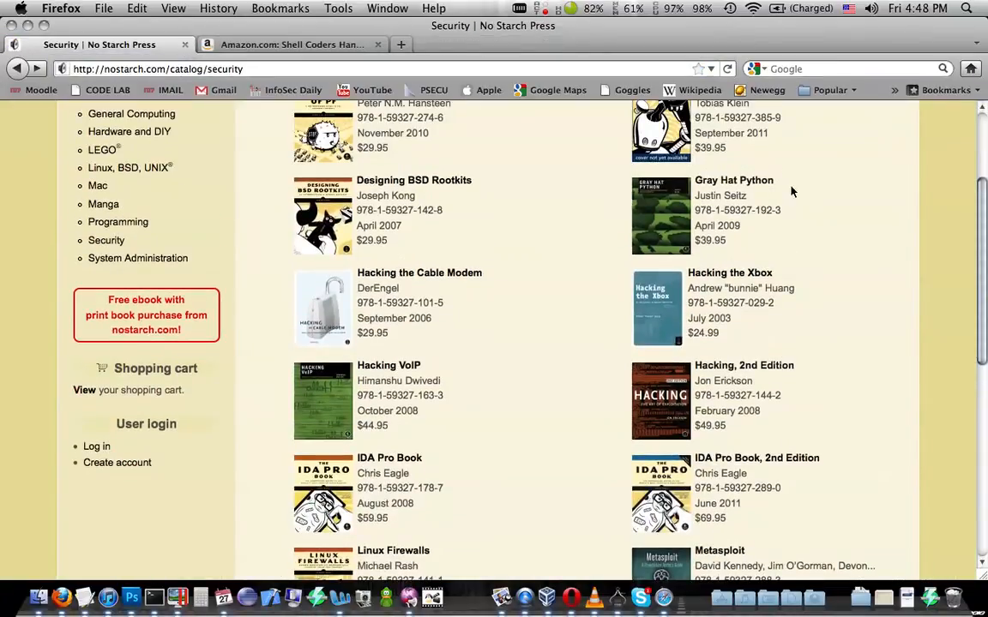
pyautogui.moveTo(787, 179); pyautogui.dragTo(661, 206)
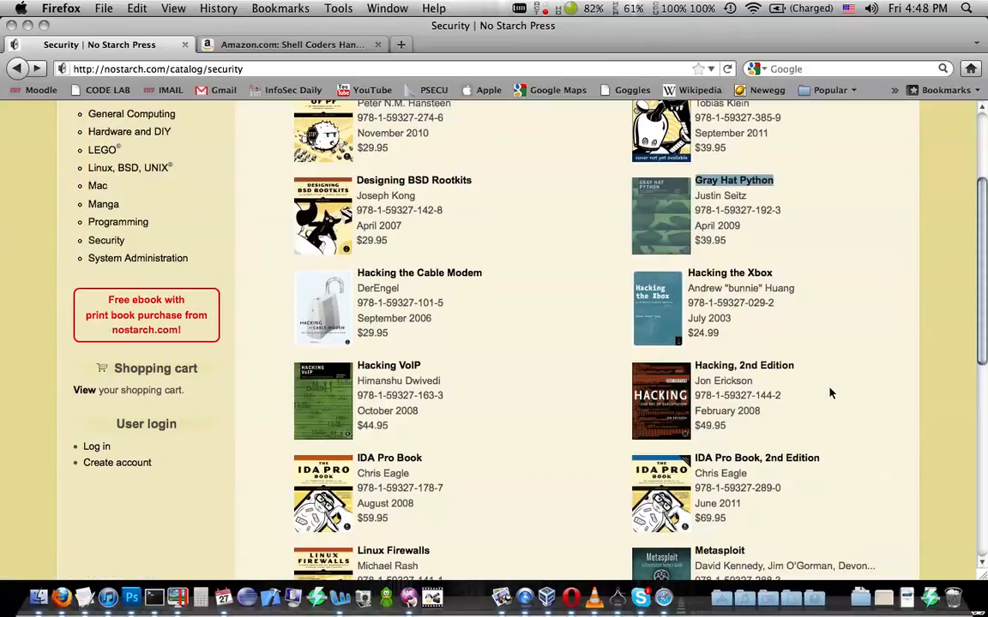
pyautogui.moveTo(815, 371); pyautogui.dragTo(635, 385)
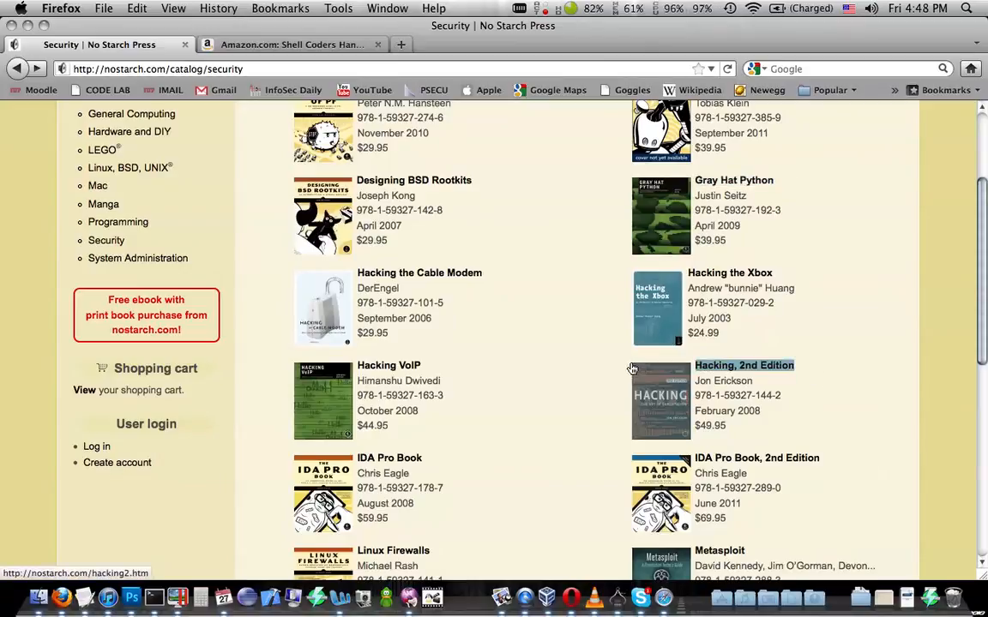
pyautogui.scroll(-3, 634, 385)
pyautogui.scroll(-3, 631, 369)
pyautogui.moveTo(755, 342); pyautogui.dragTo(641, 351)
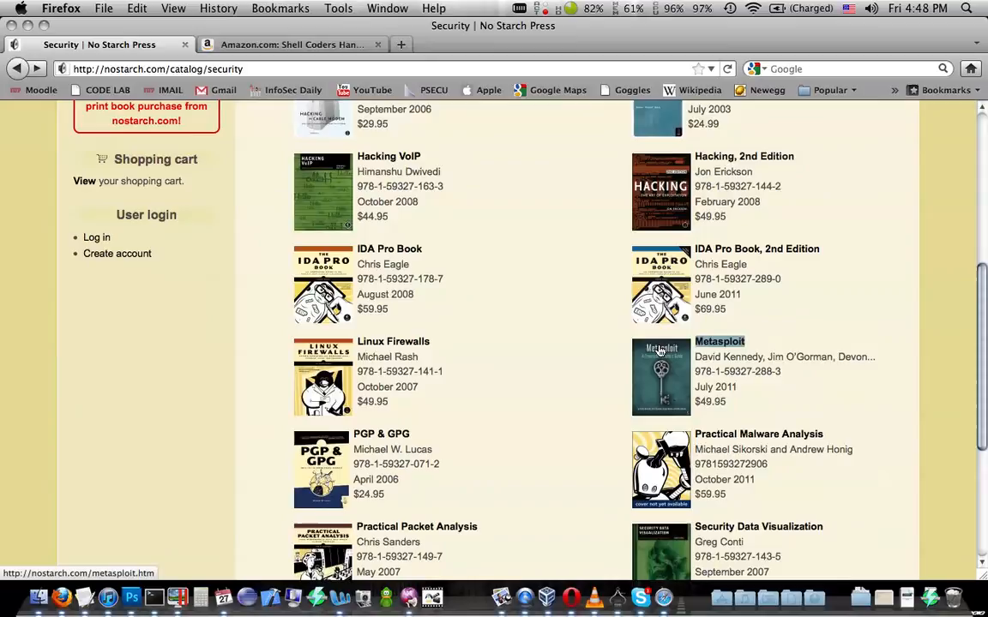
pyautogui.click(548, 335)
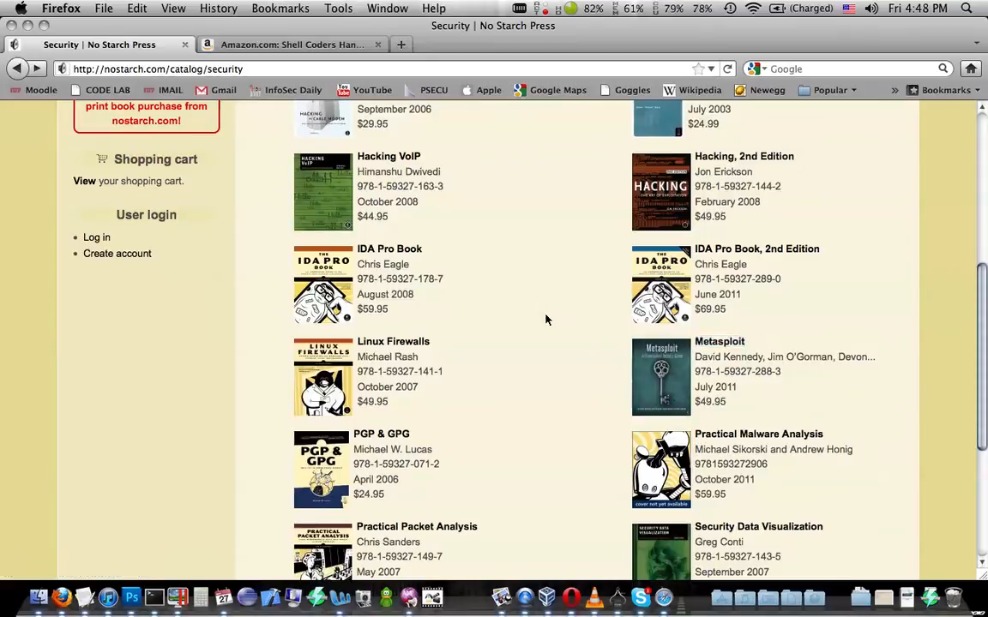
pyautogui.moveTo(823, 250); pyautogui.dragTo(578, 252)
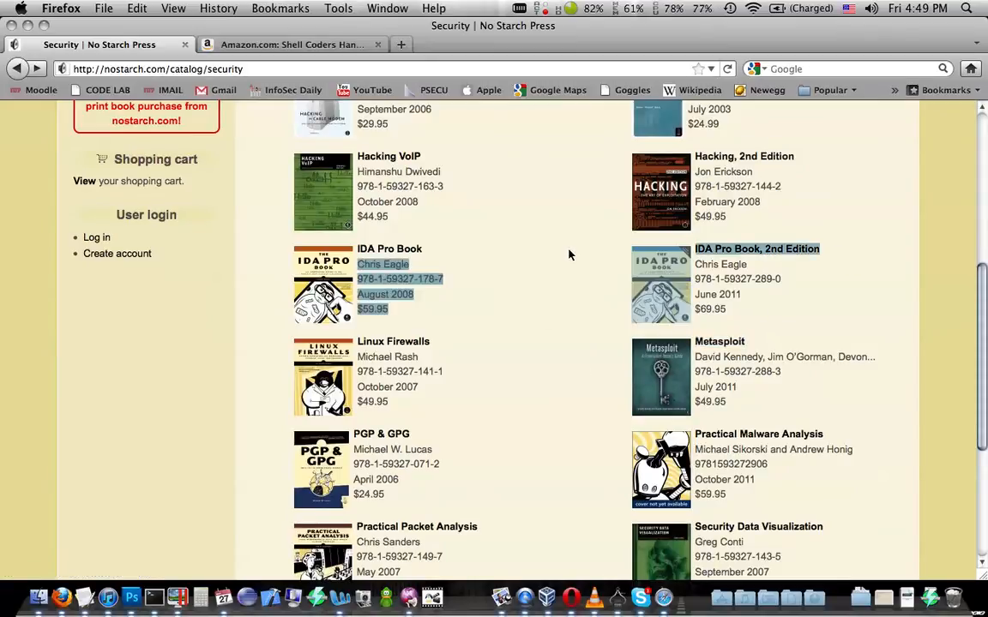
pyautogui.scroll(-5, 579, 252)
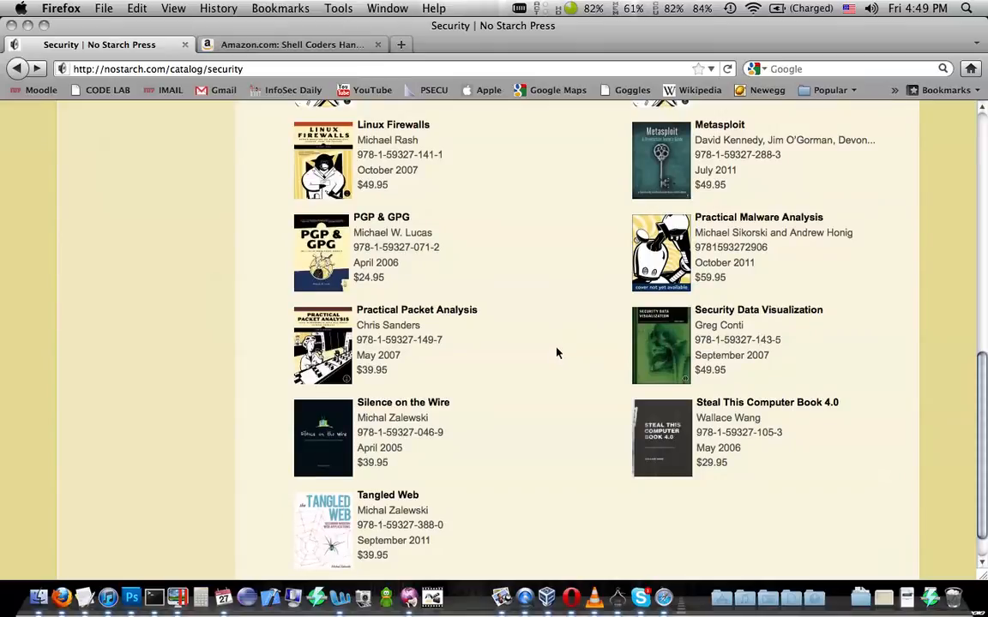
pyautogui.scroll(-2, 556, 352)
pyautogui.scroll(15, 556, 352)
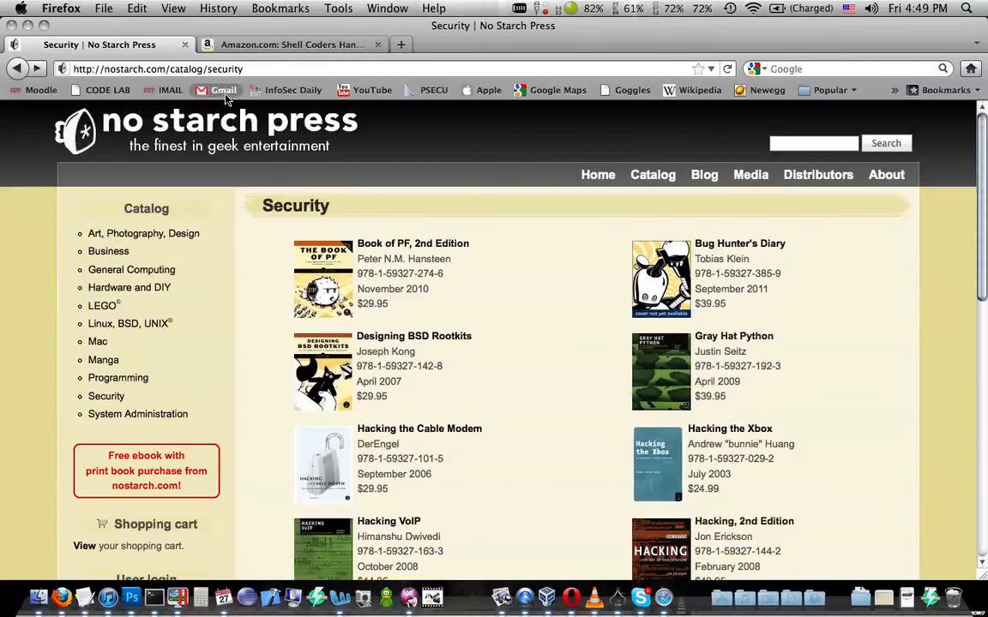
# - Show the Amazon 'Shell Coders Handbook' results with Reversing and Web Application Hacker's Handbook listed
pyautogui.click(277, 45)
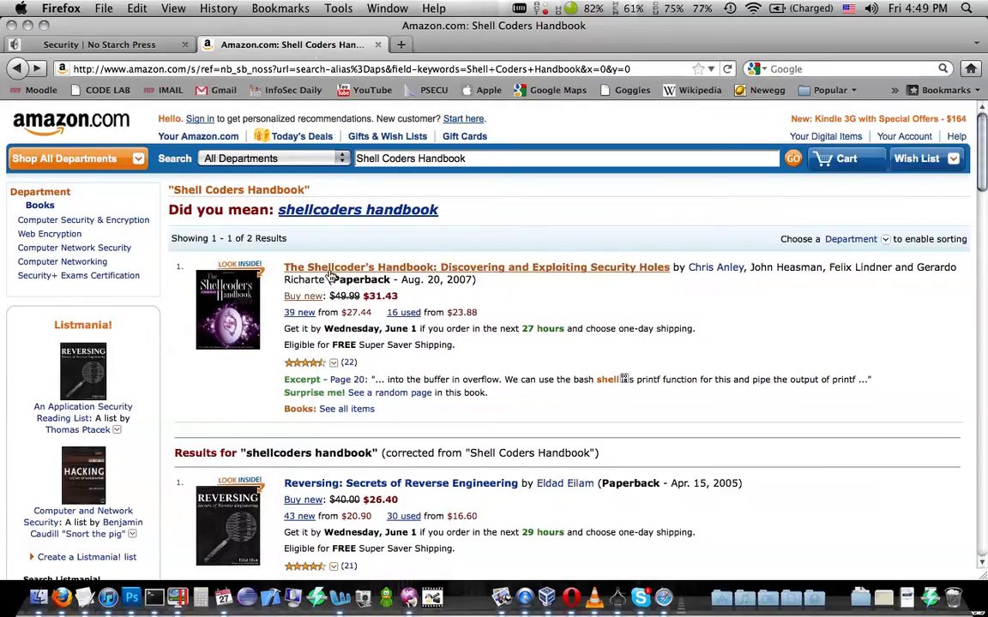
pyautogui.scroll(-1, 579, 268)
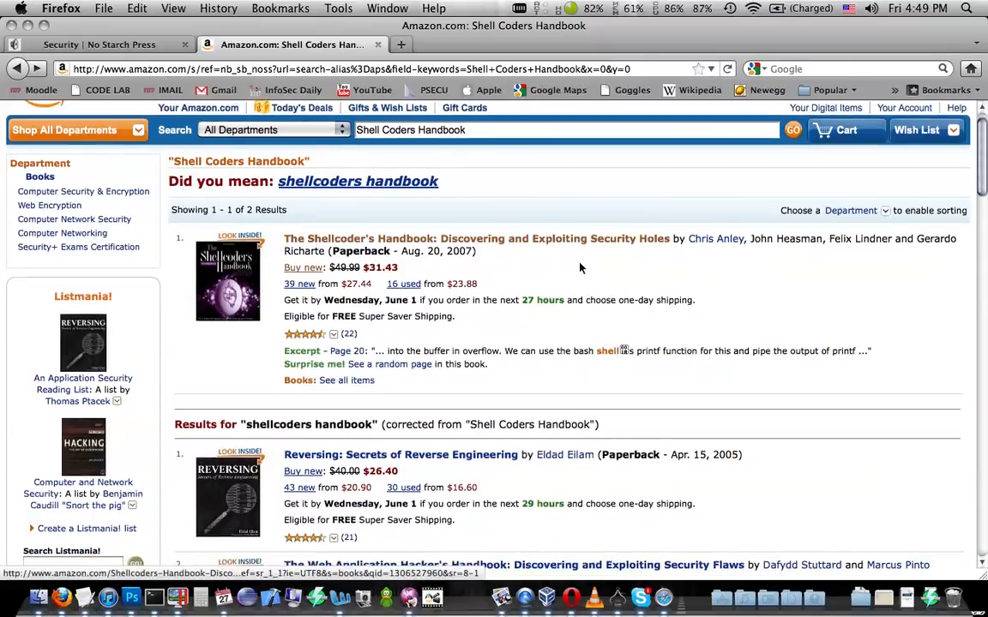
pyautogui.scroll(-3, 580, 268)
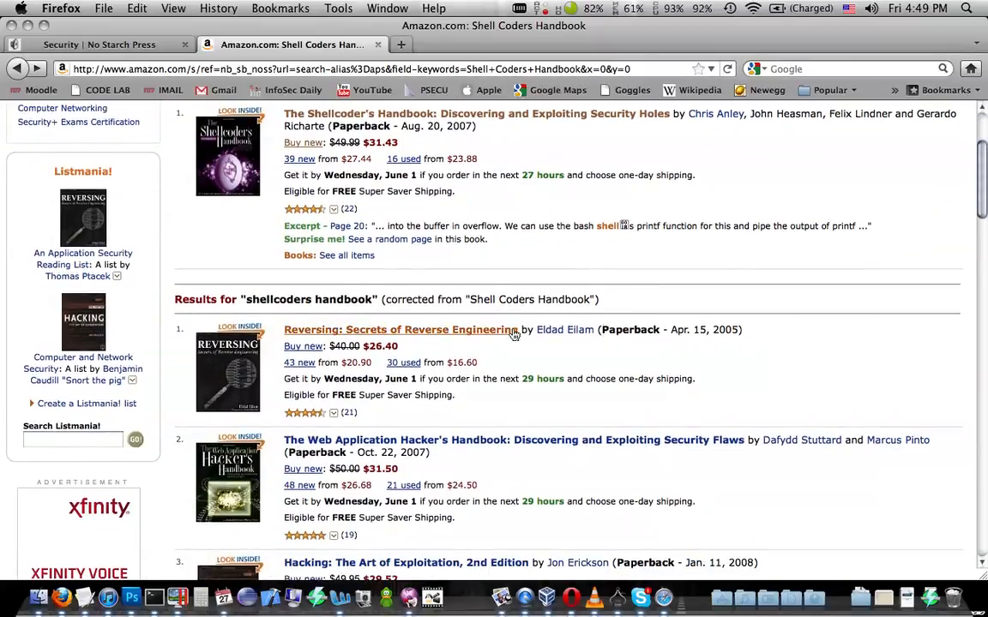